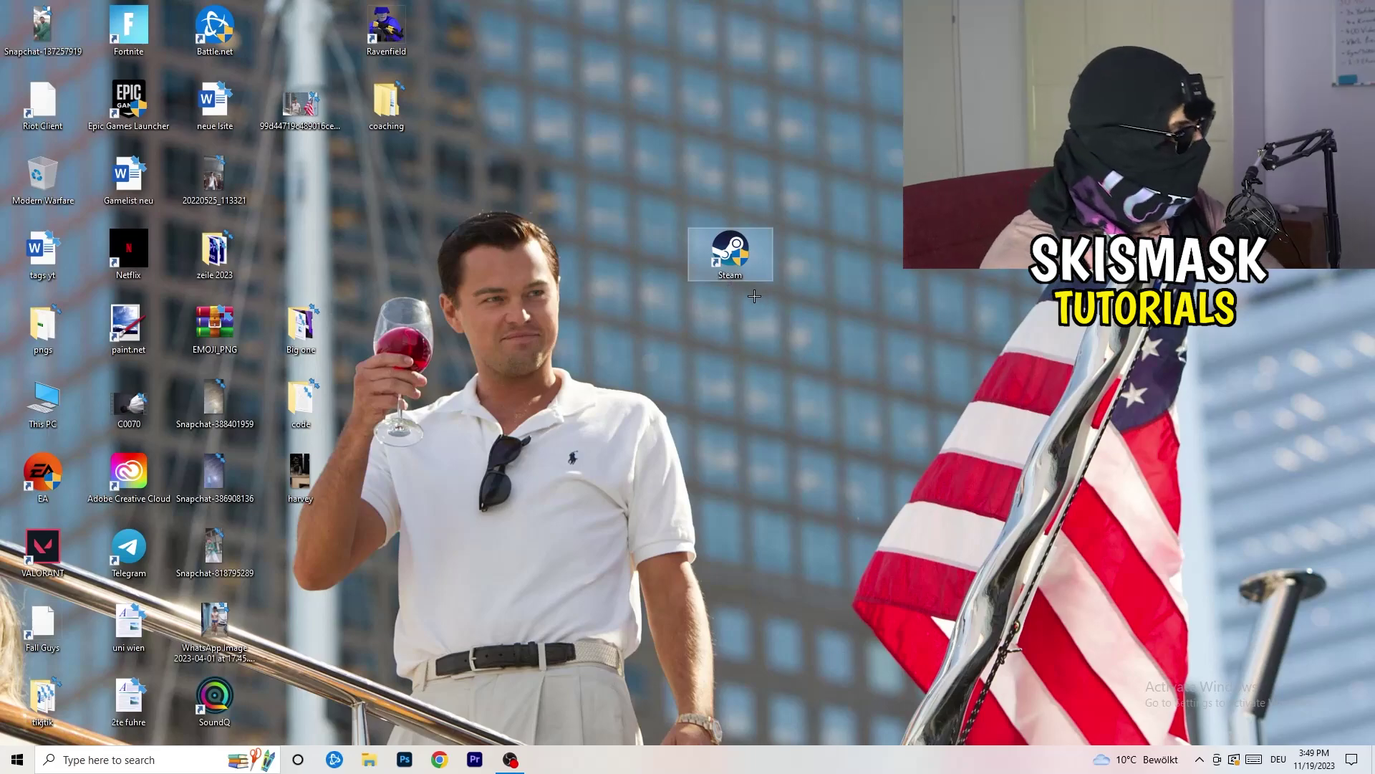
- Open the Steam desktop shortcut's properties, check its compatibility mode and administrator settings, and accept the dialog
right_click(739, 252)
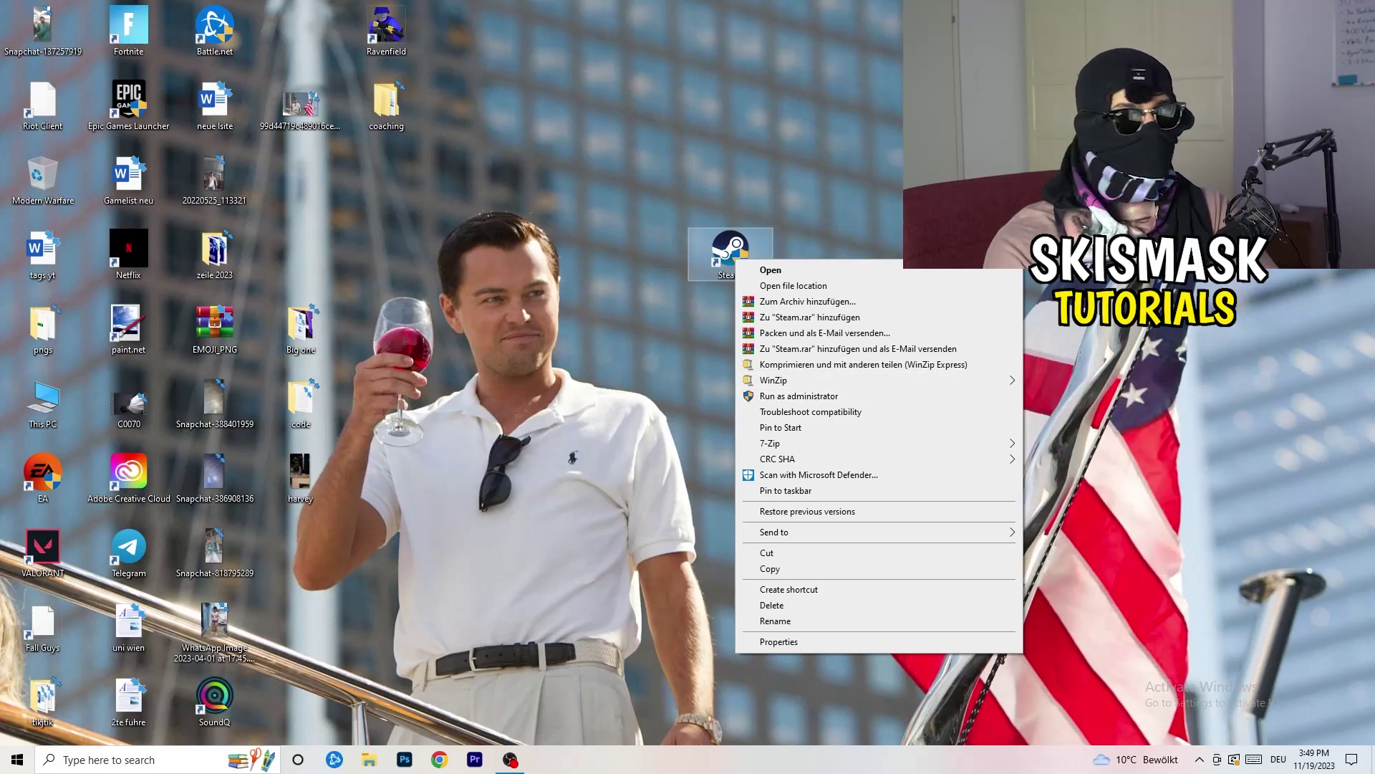
click(780, 642)
drag(863, 264, 613, 197)
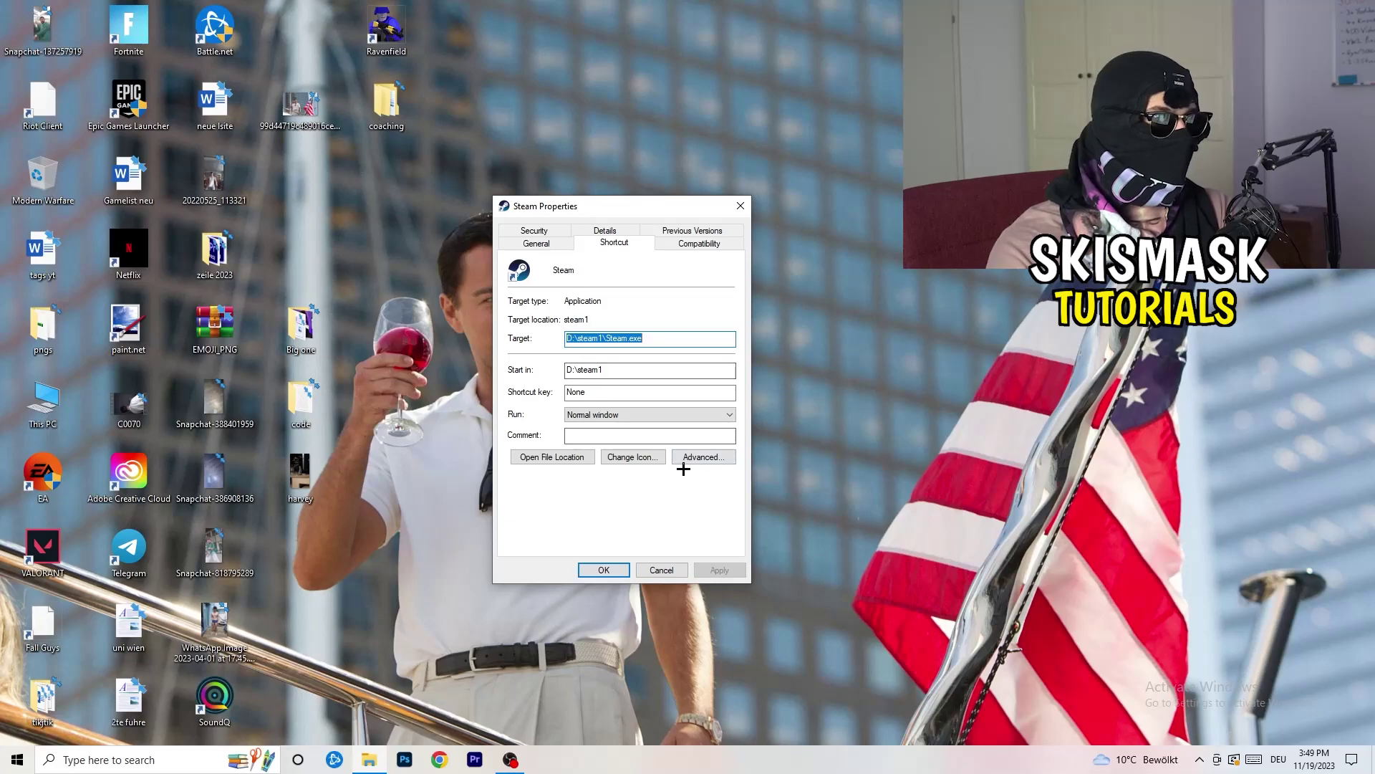
click(705, 245)
drag(632, 211, 795, 151)
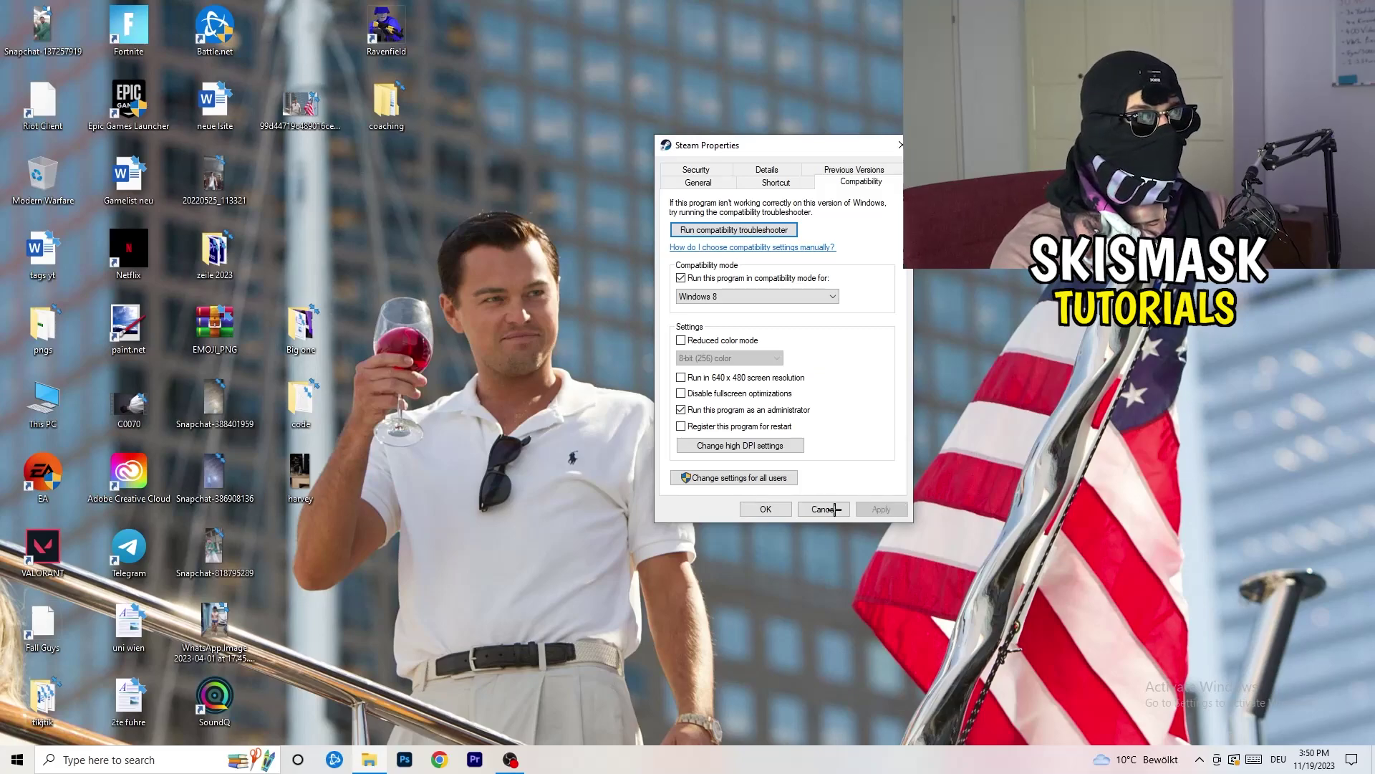
click(772, 509)
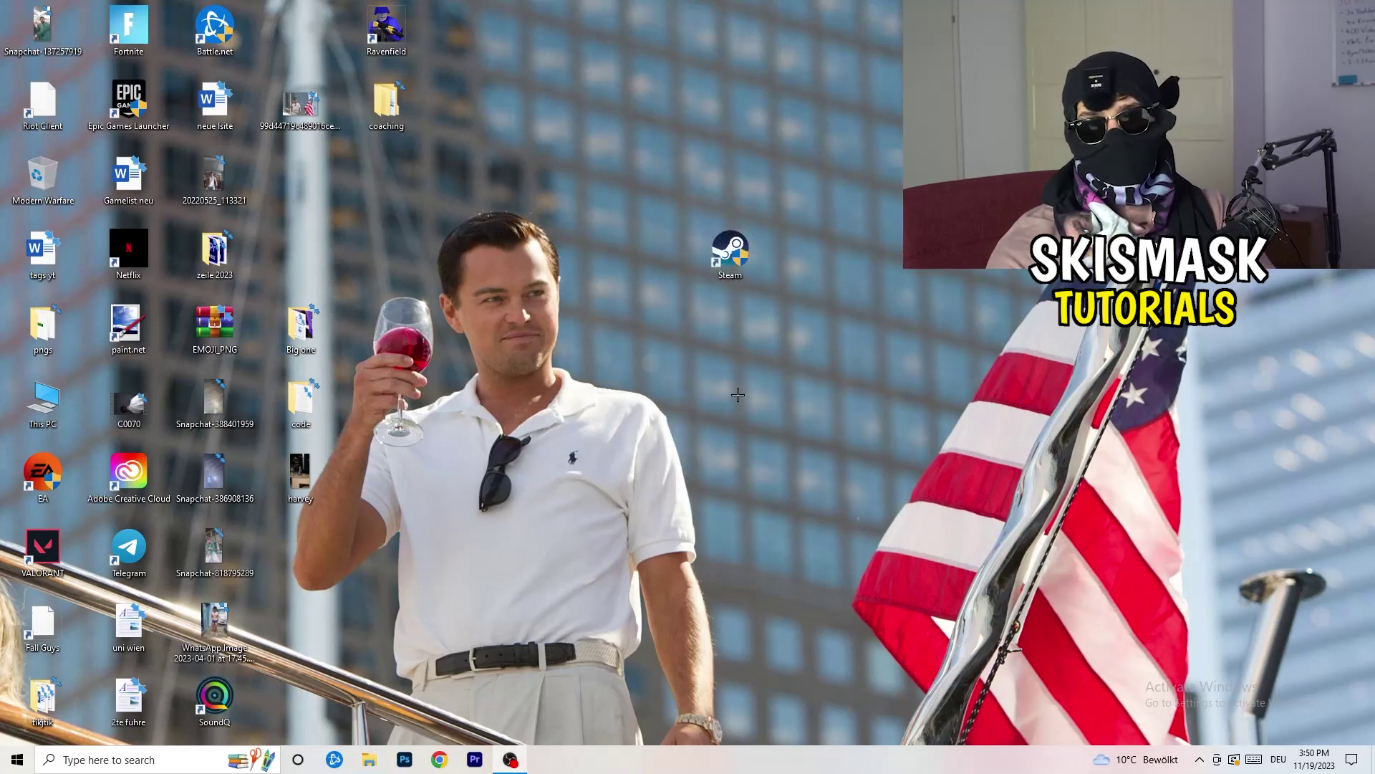
- Move the Steam shortcut across the desktop to just above the man's face in the wallpaper
drag(717, 261, 651, 258)
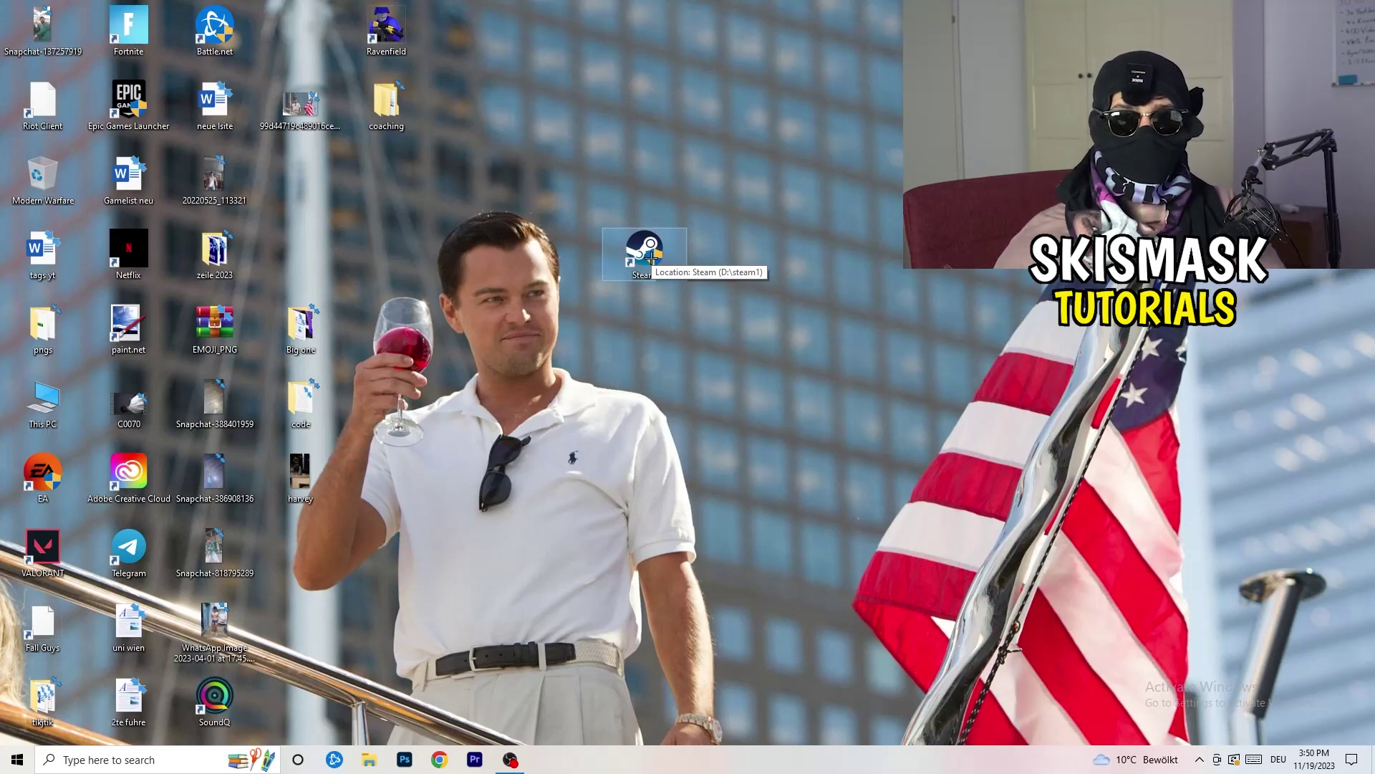
drag(650, 260, 479, 259)
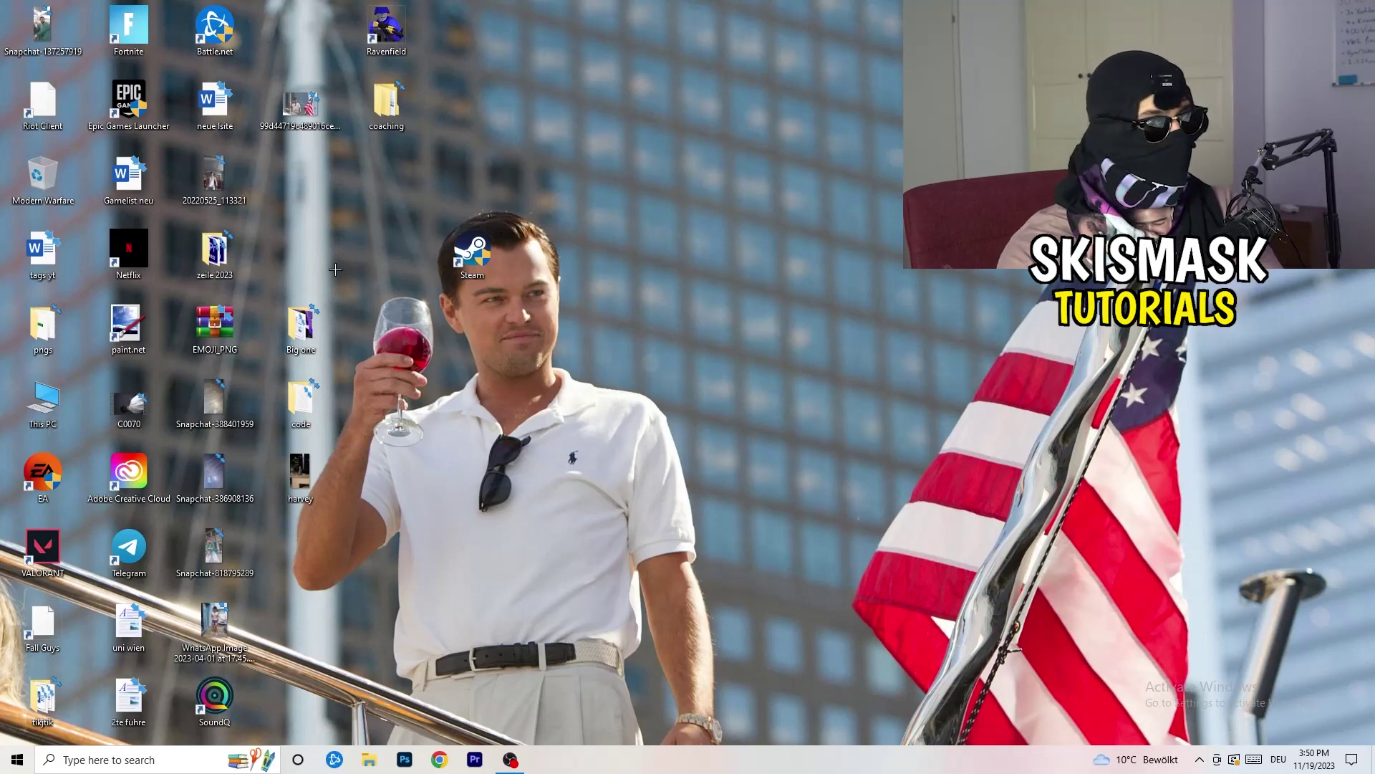
- Reopen the Steam shortcut's properties, look over the compatibility settings again and close the dialog
right_click(474, 266)
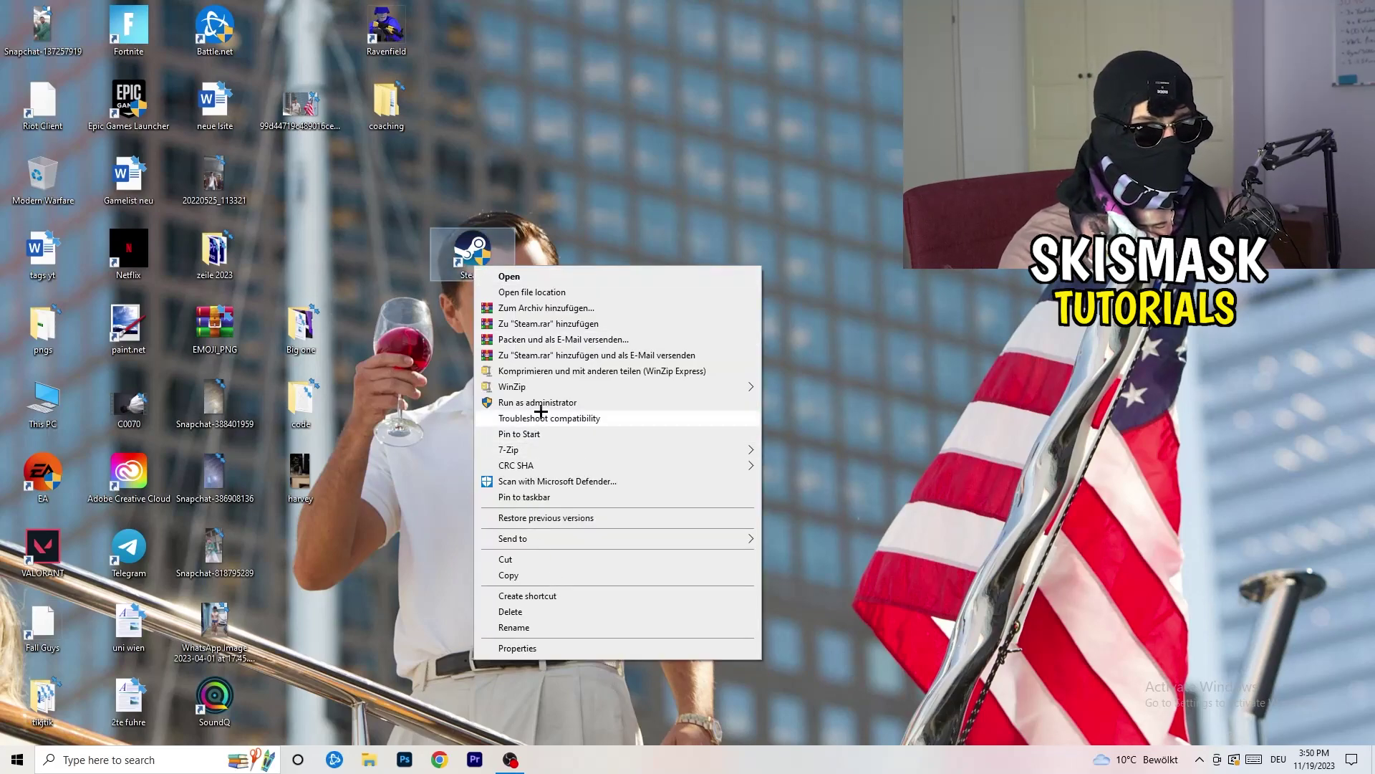
click(518, 648)
click(684, 313)
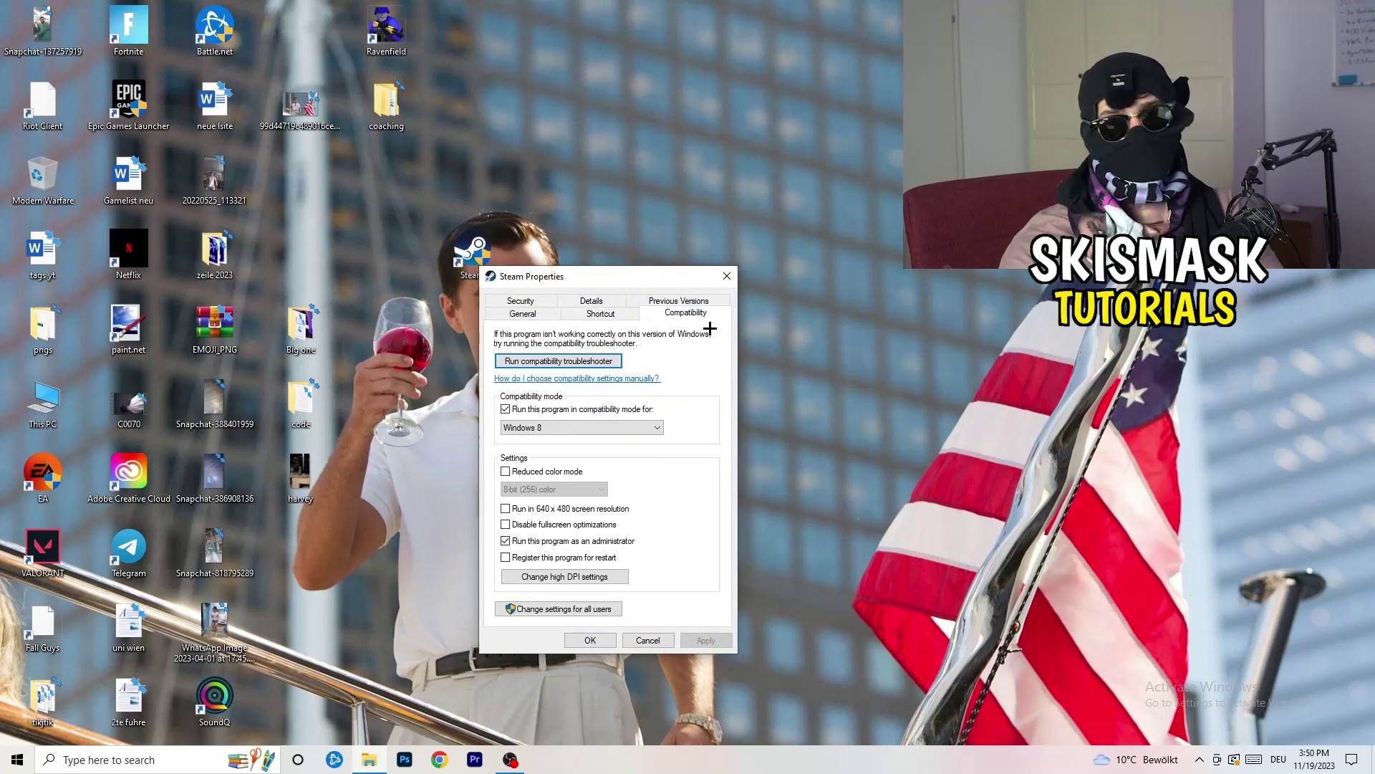
click(727, 277)
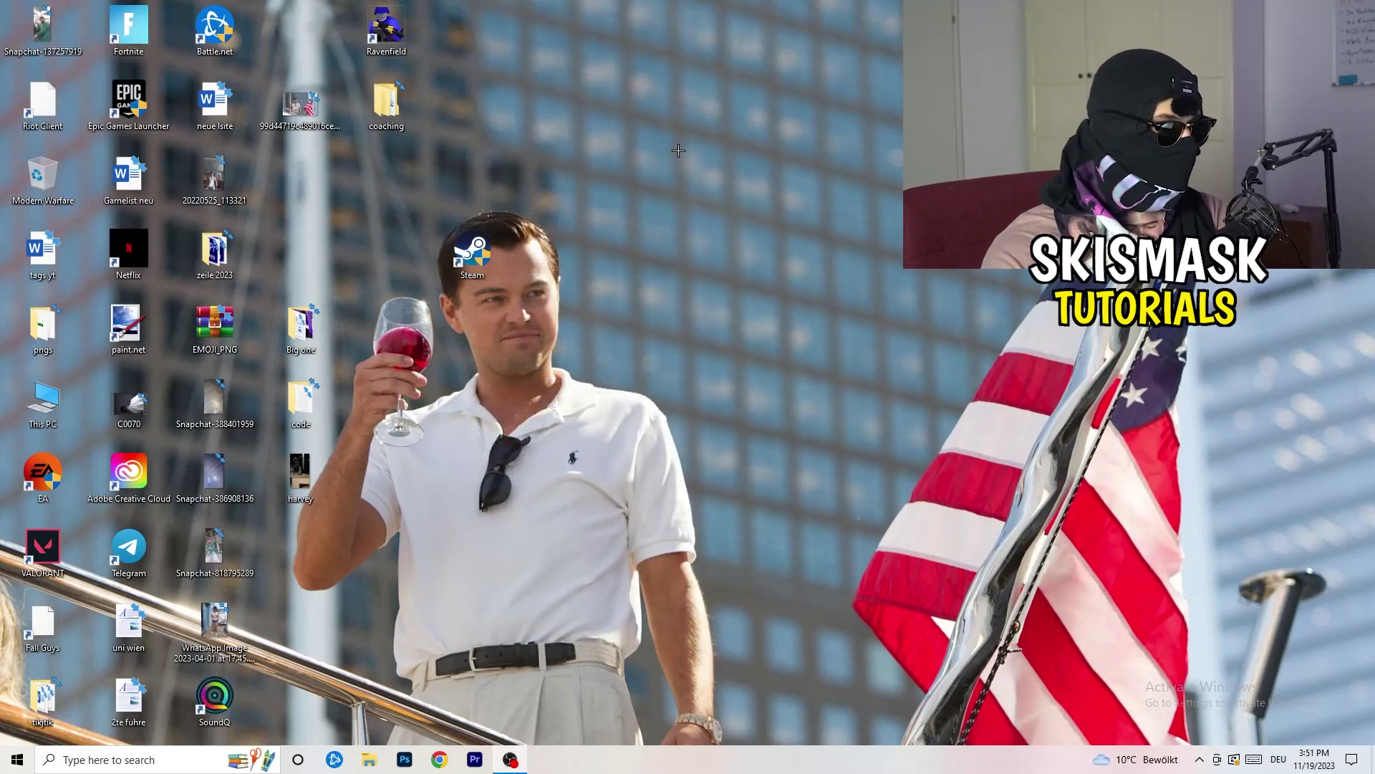
- Open Task Manager and maximize its window
mouse_move(698, 767)
mouse_down()
mouse_move(1173, 399)
mouse_move(699, 724)
mouse_move(700, 764)
mouse_up()
right_click(700, 764)
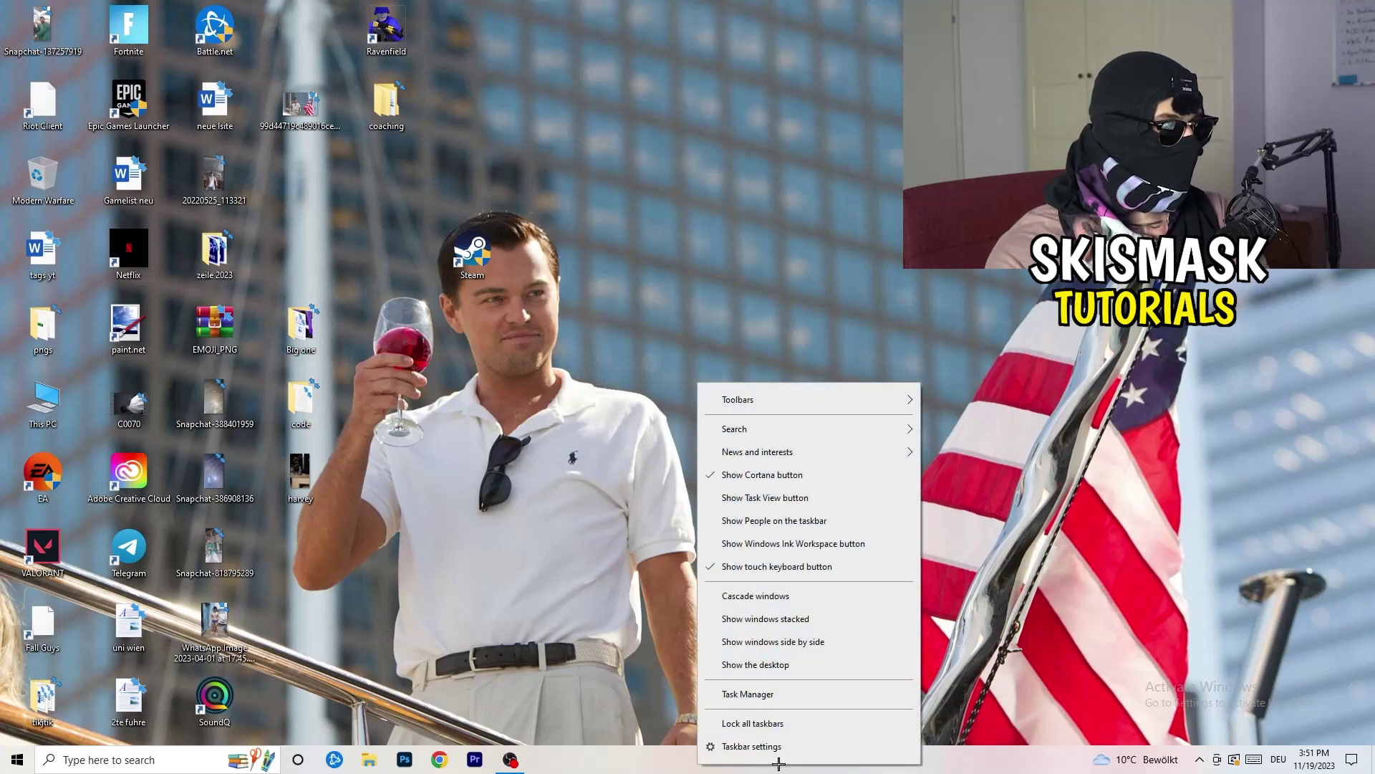
click(766, 694)
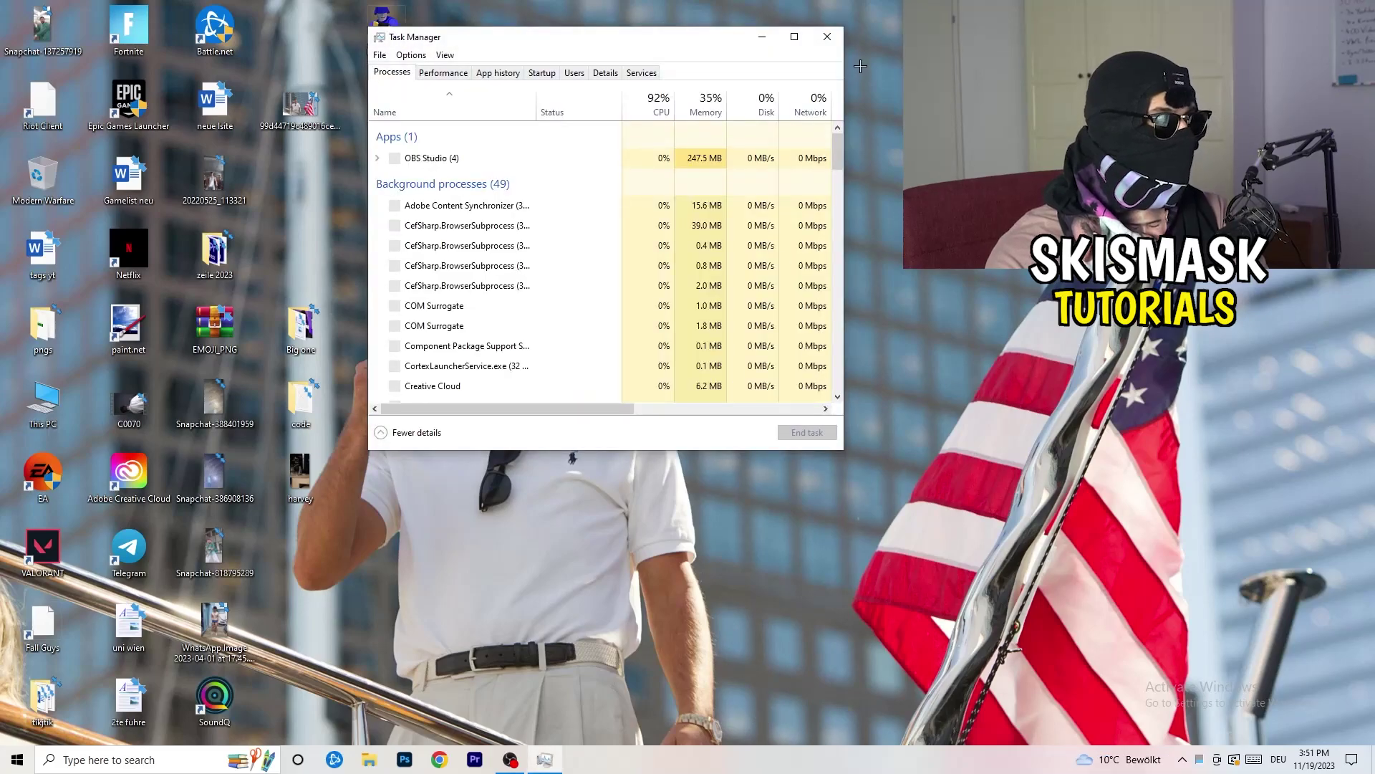
click(799, 34)
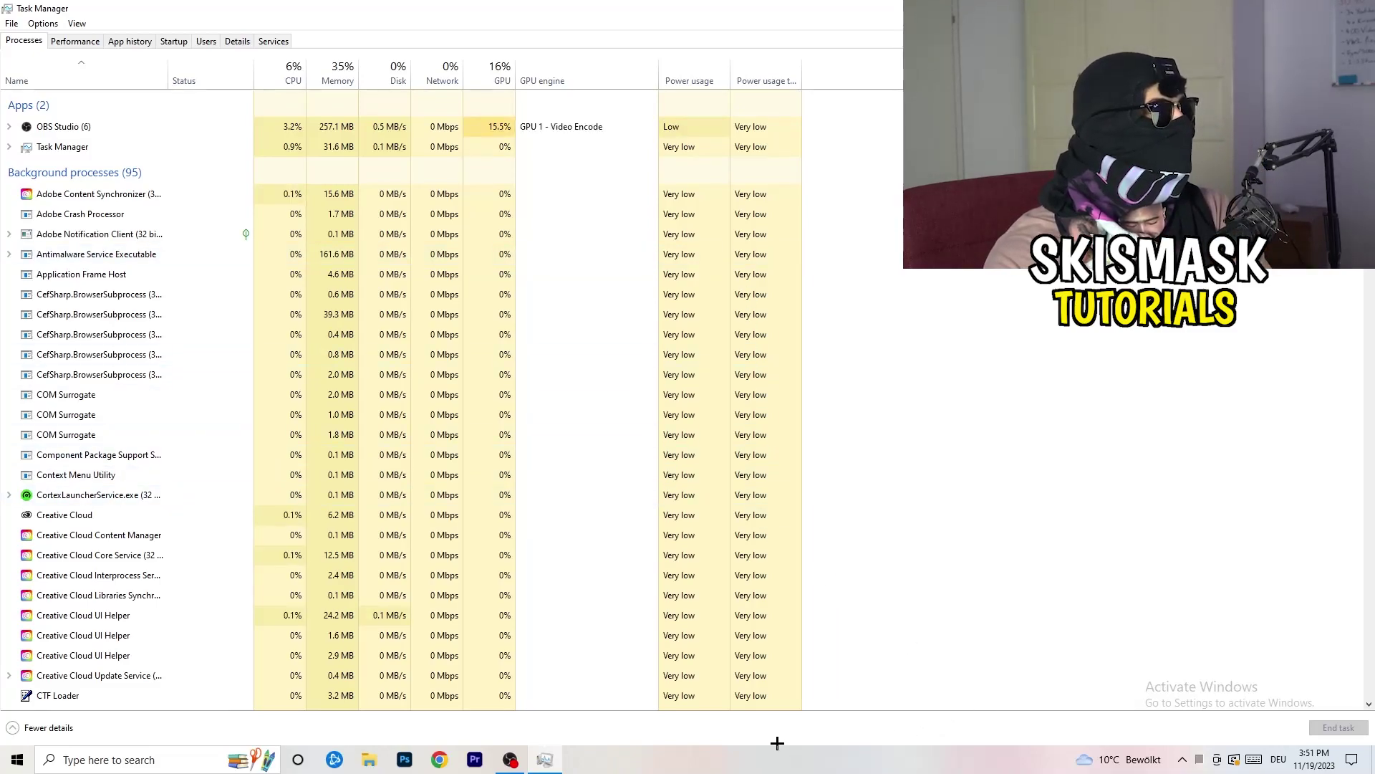
- List the detailed processes and display the priority options for a Creative Cloud UI Helper process
click(231, 42)
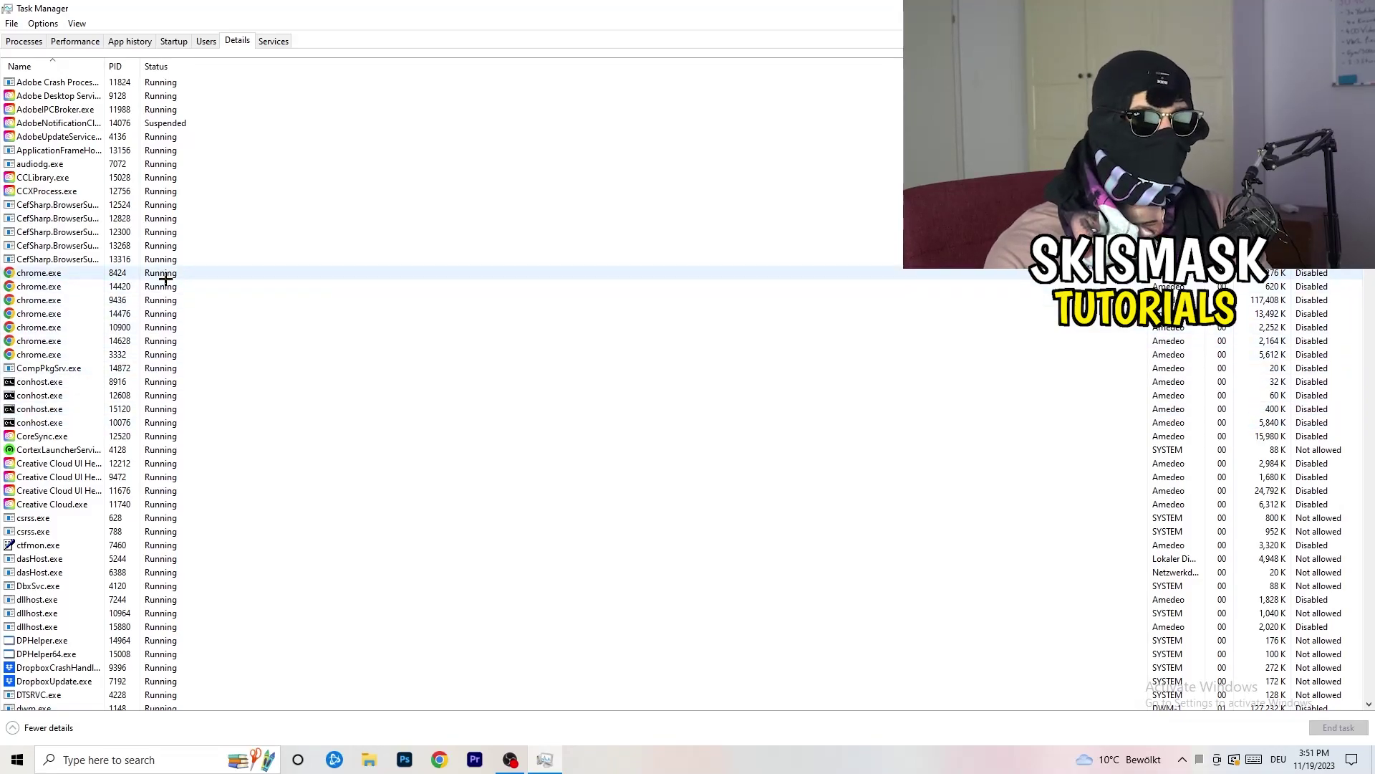
scroll(393, 401, down, 3)
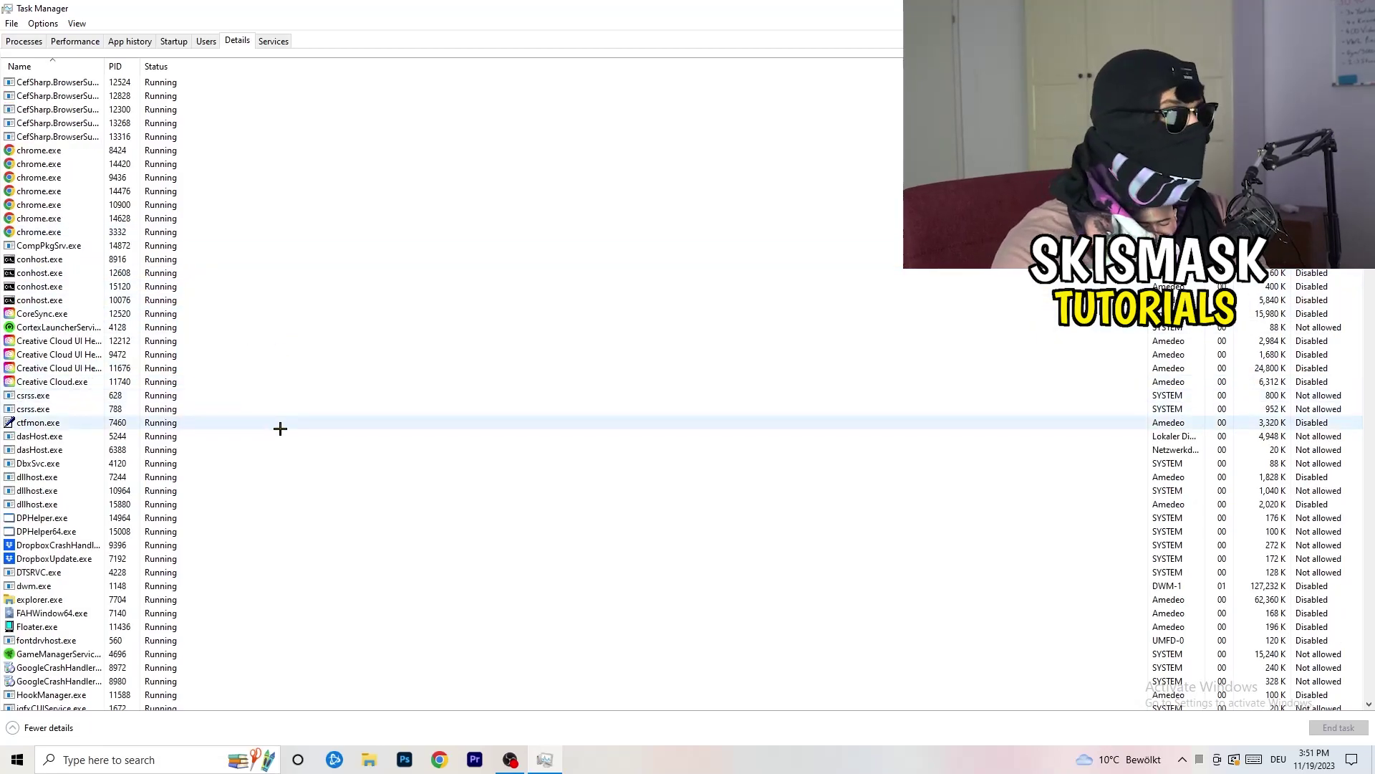
right_click(56, 367)
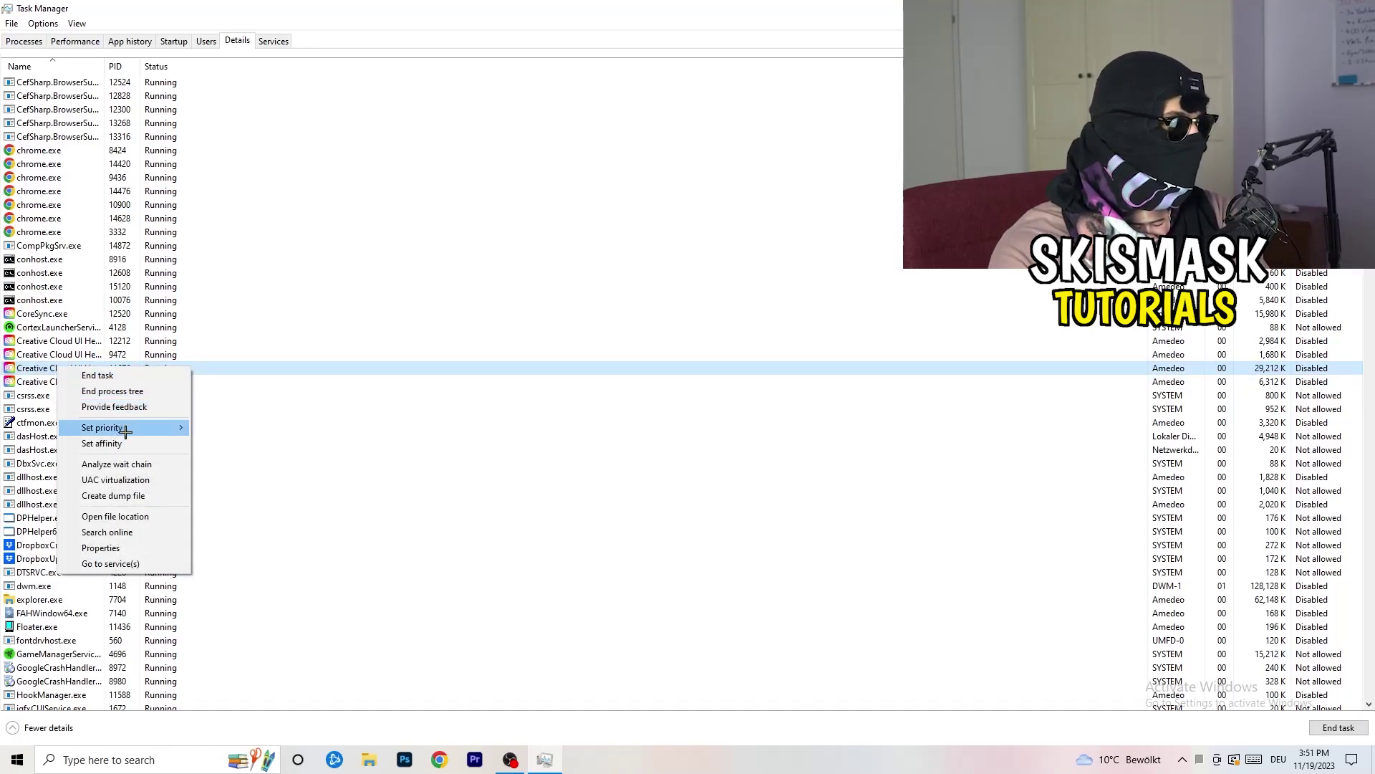
mouse_move(125, 430)
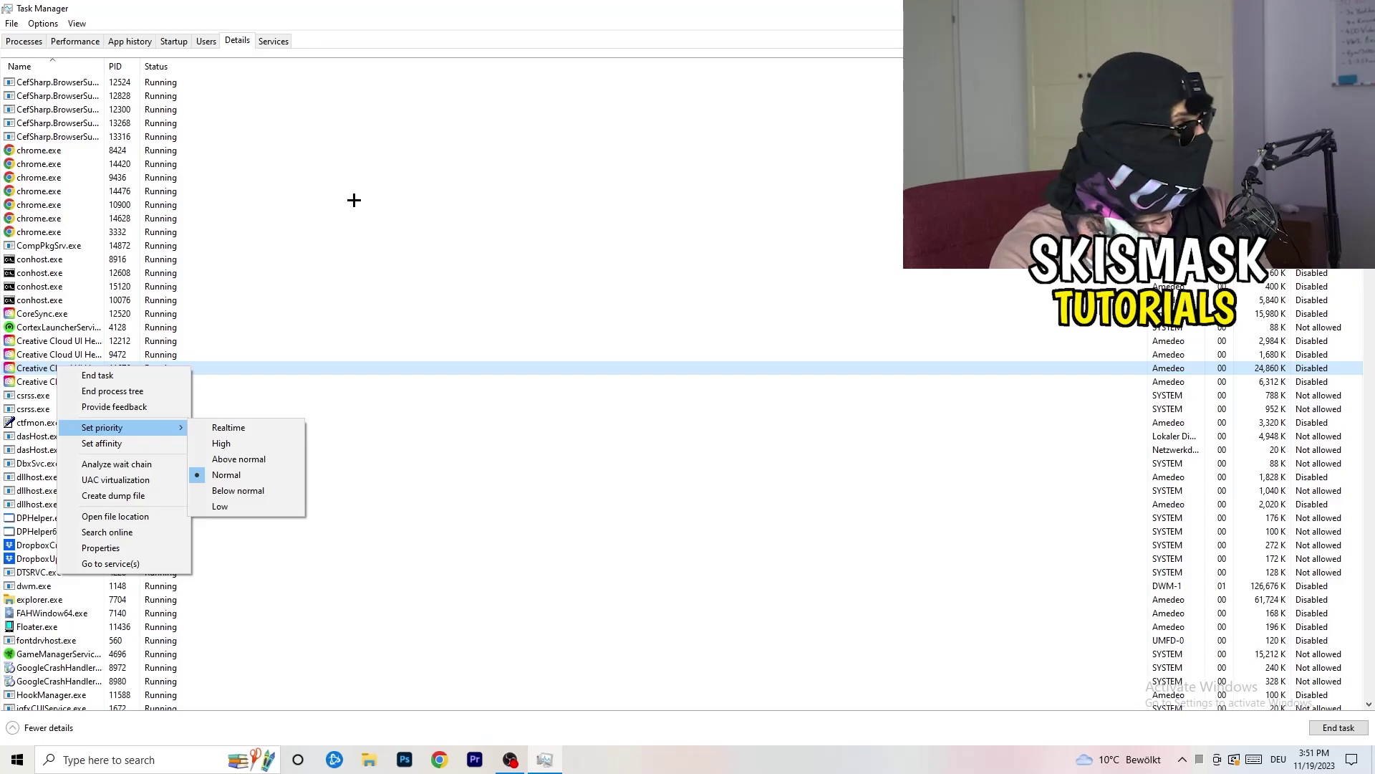
- Review the startup programs and check the disable option for File Association Helper, leaving it unselected
click(174, 40)
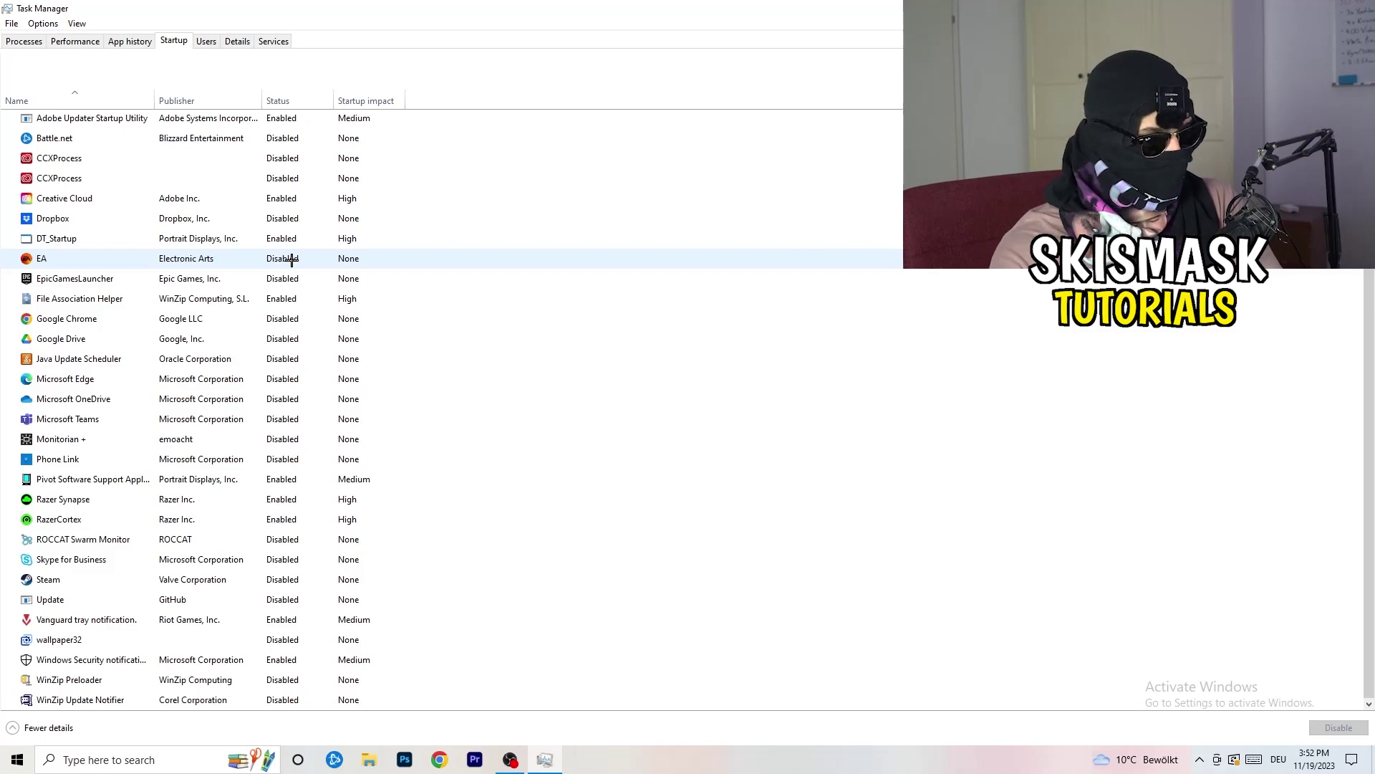
right_click(296, 301)
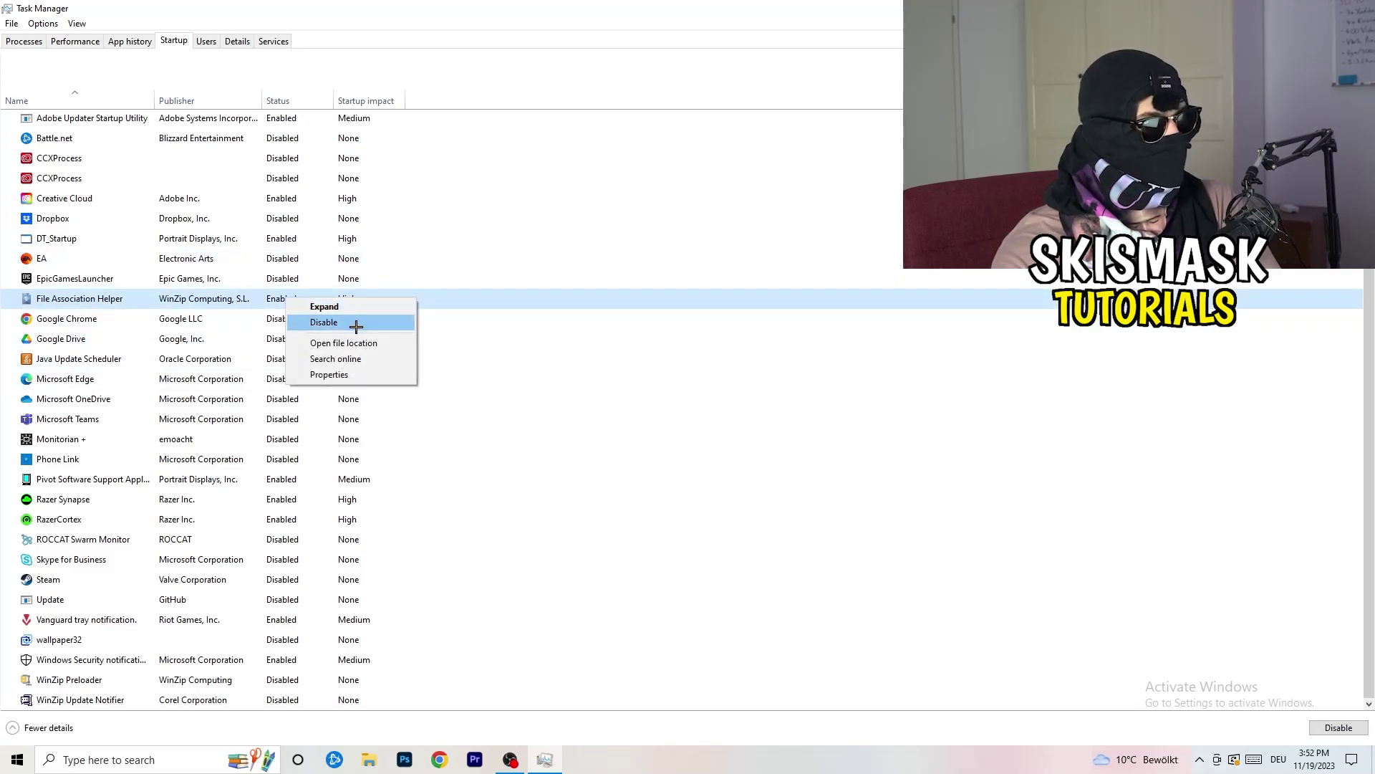
click(562, 103)
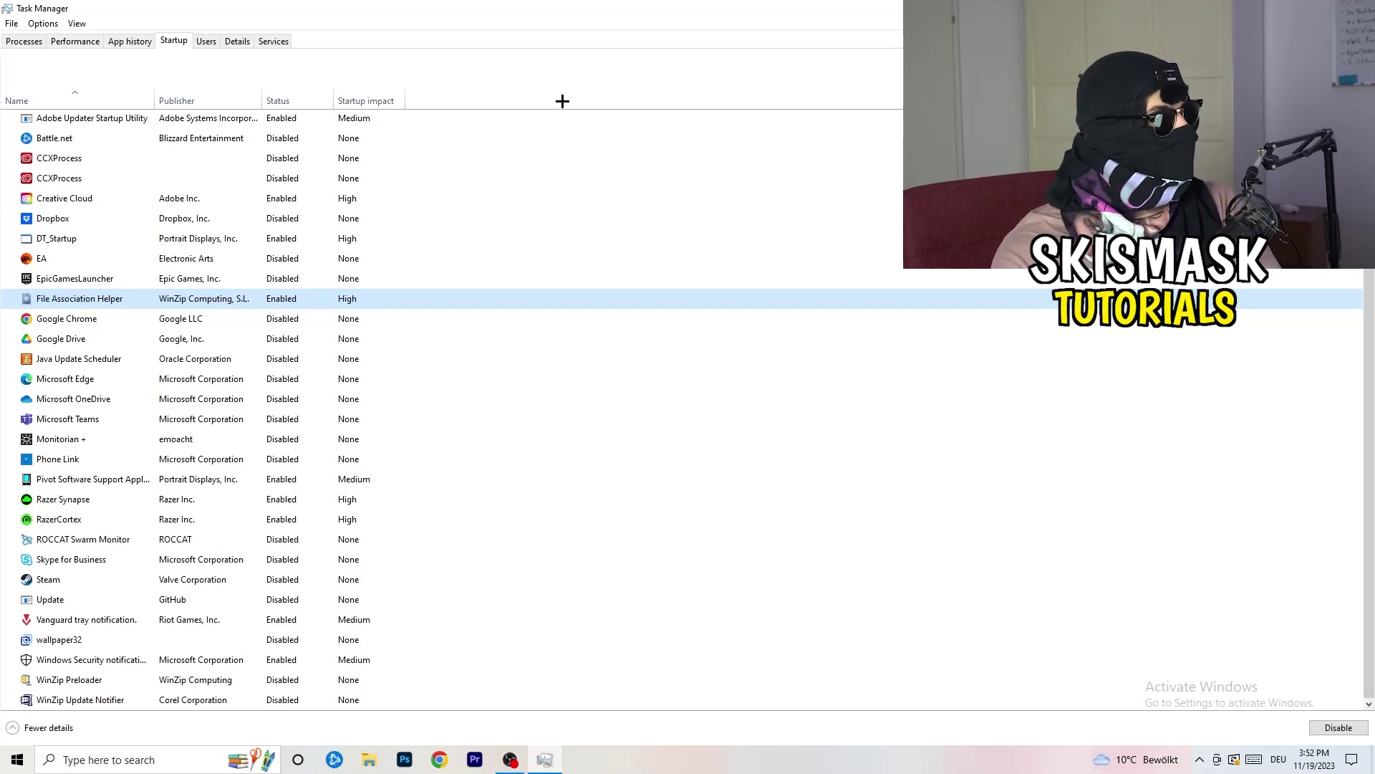
- Sort the running processes by GPU usage in ascending order and look through the list
click(42, 41)
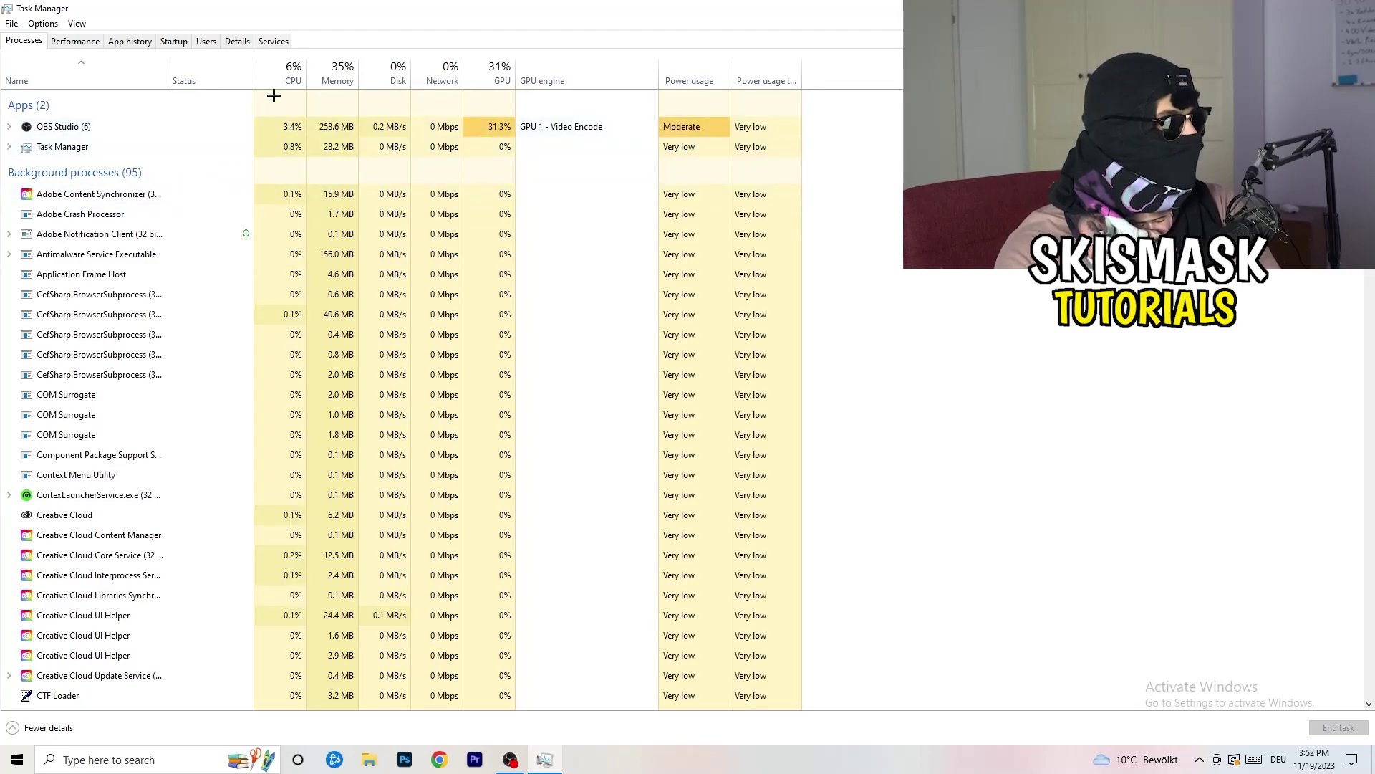
click(292, 61)
click(498, 72)
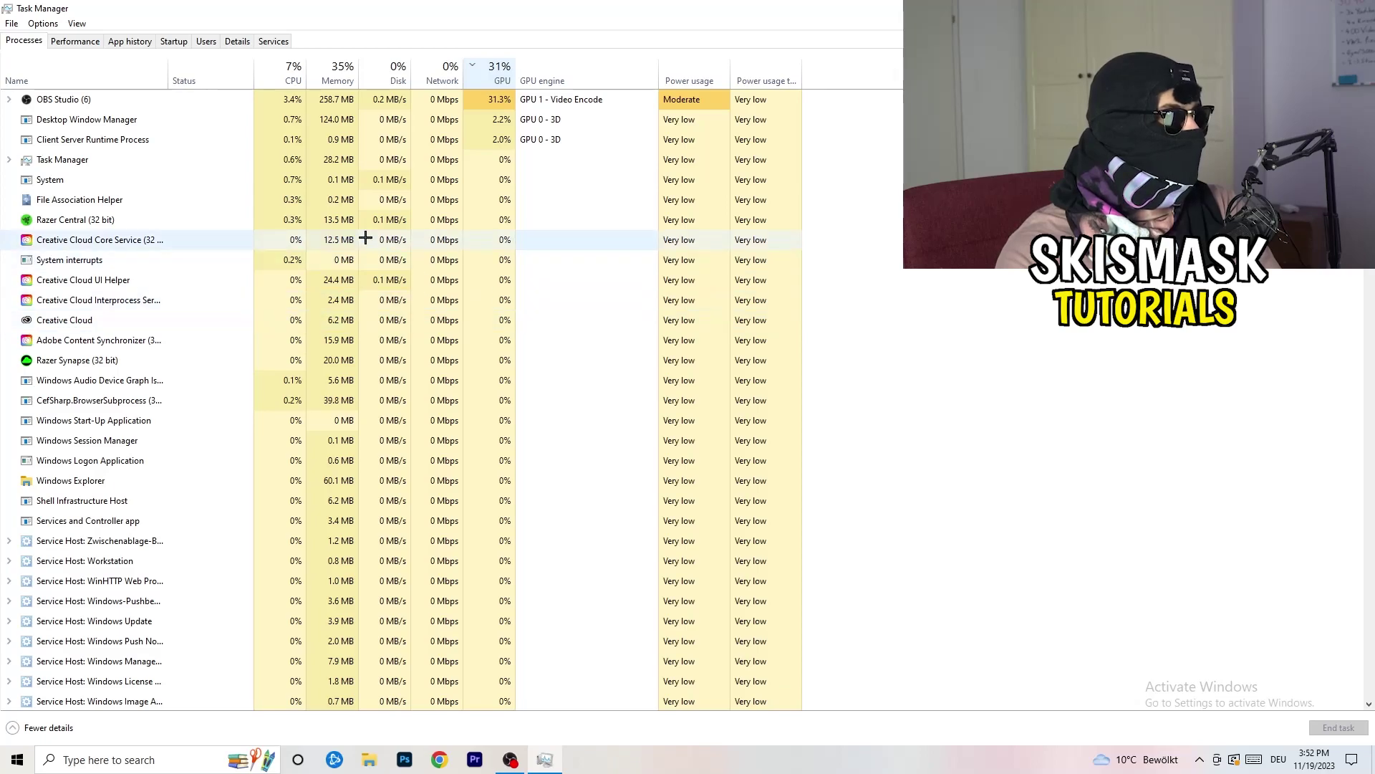
click(495, 71)
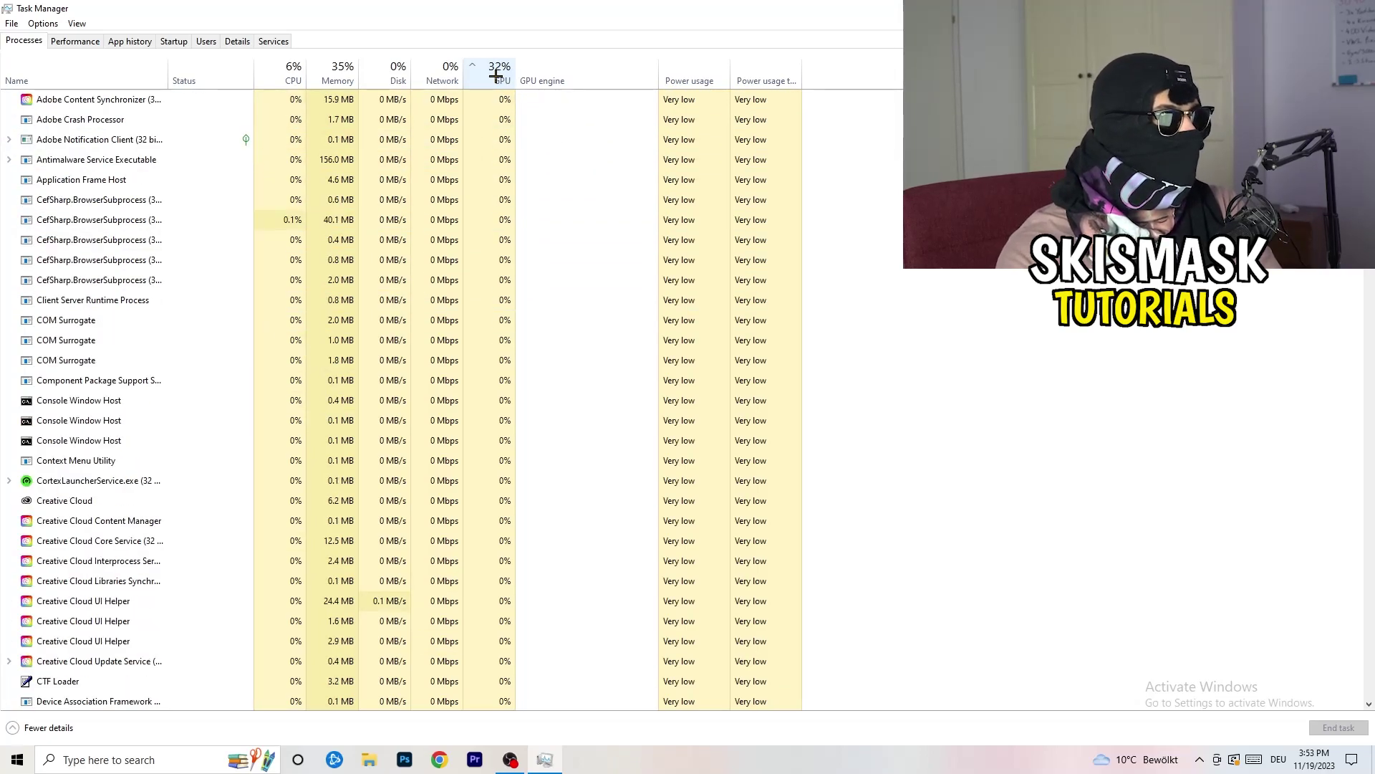
scroll(507, 224, down, 15)
scroll(508, 227, up, 13)
scroll(508, 227, up, 2)
scroll(507, 221, down, 20)
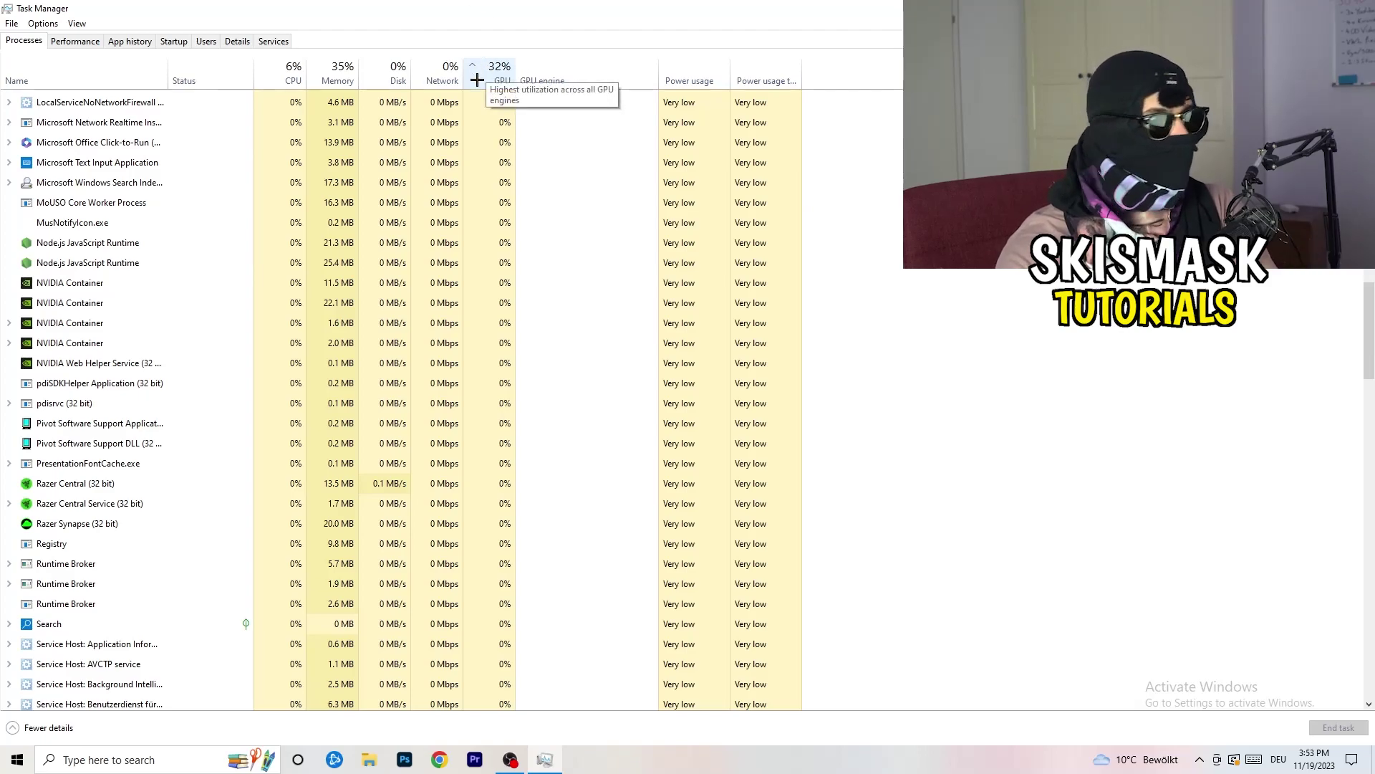
- Check the end task option for Microsoft Windows Search Indexer and sort the processes by CPU usage before closing Task Manager
right_click(467, 177)
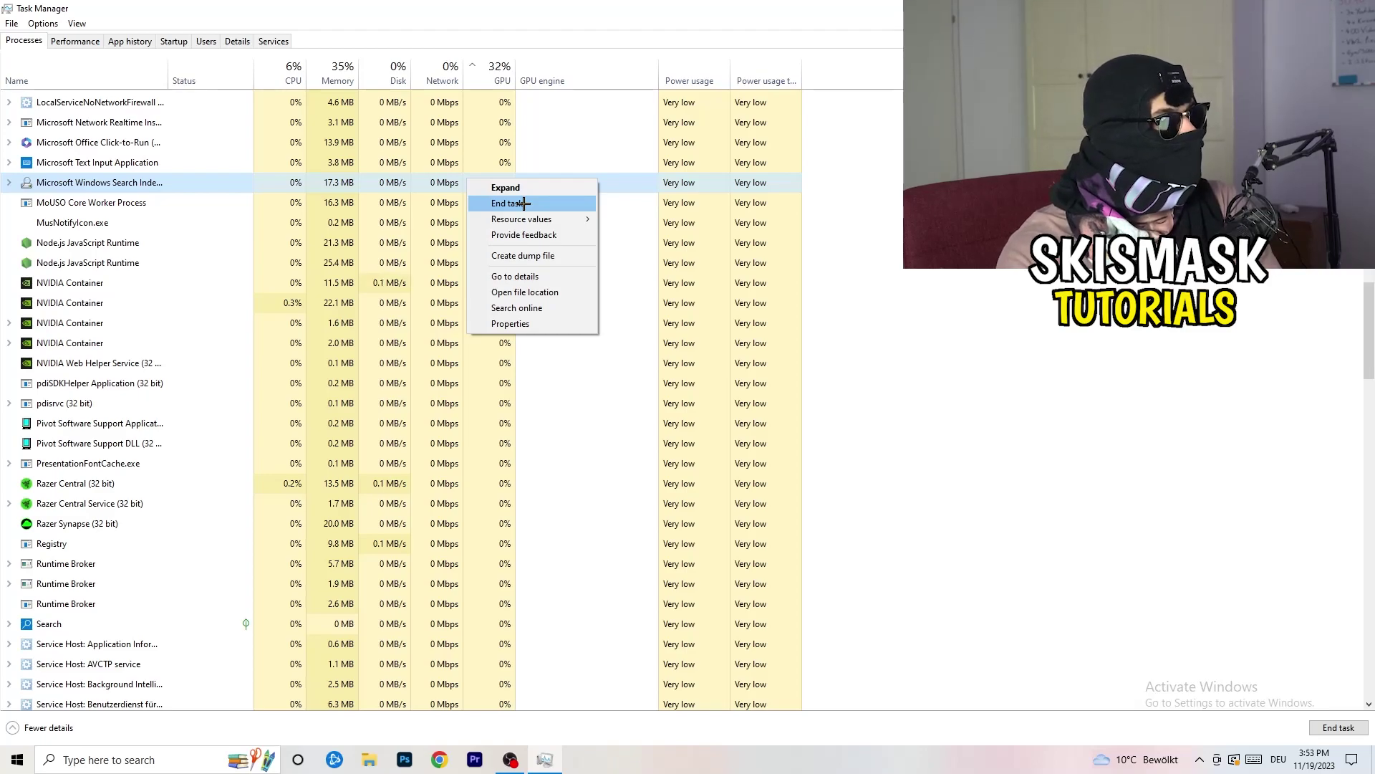
click(292, 68)
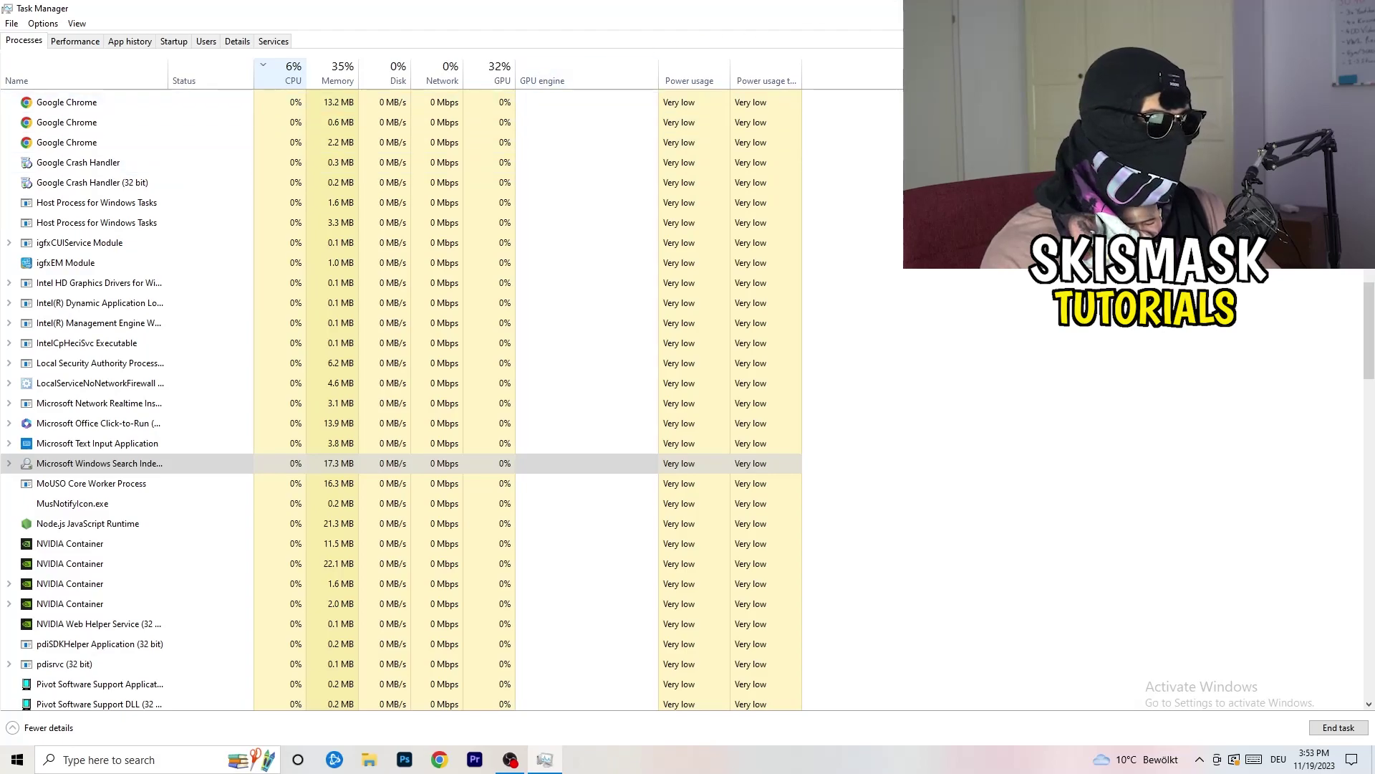
click(1357, 9)
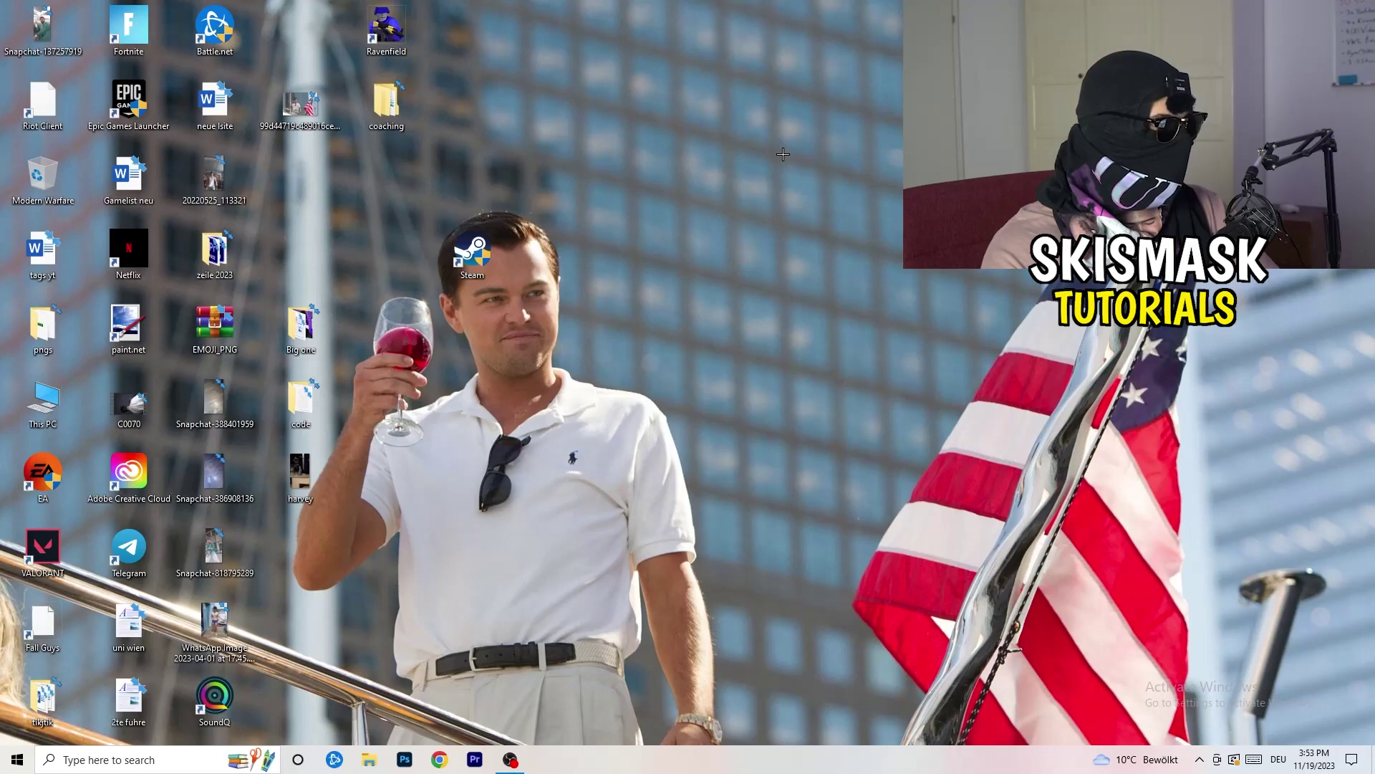
- Open the Gaming section of Windows Settings and check the Xbox Game Bar options
click(5, 767)
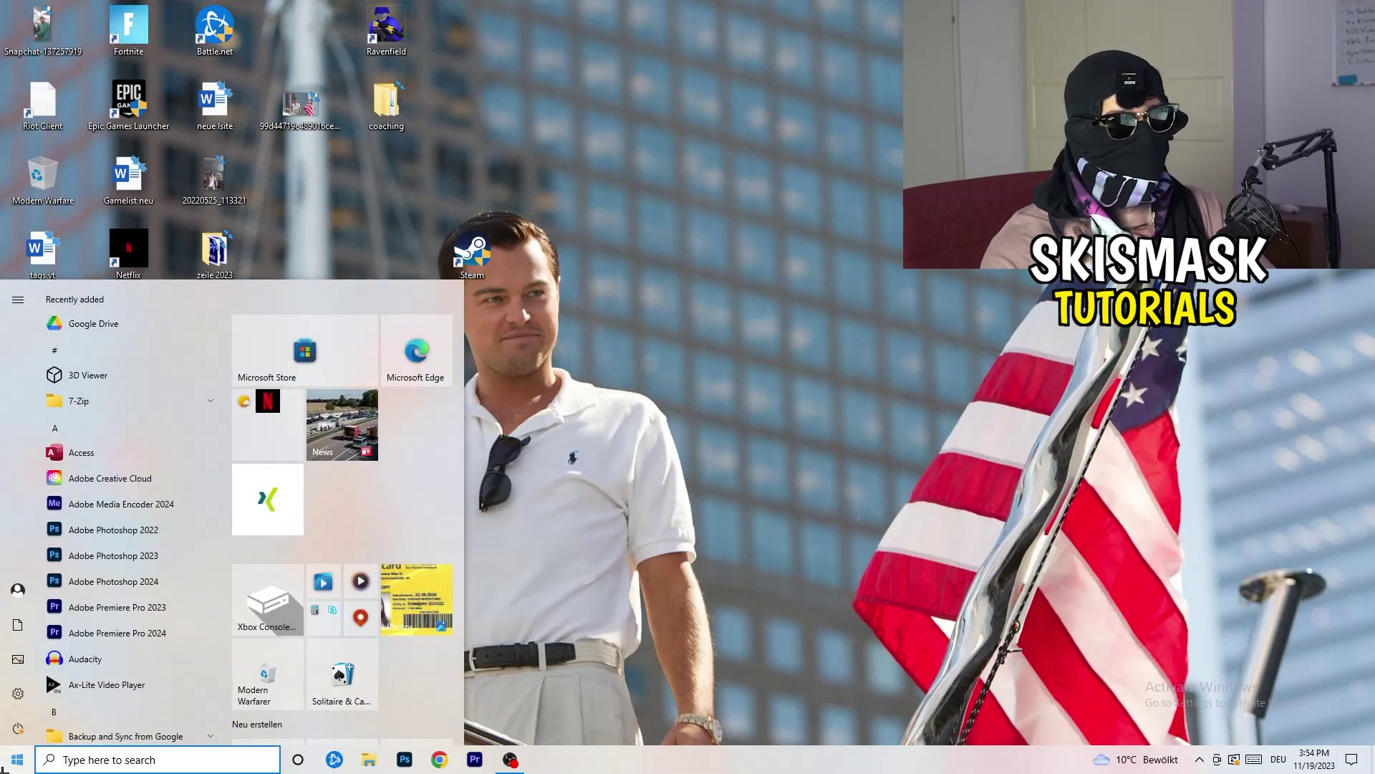
click(17, 692)
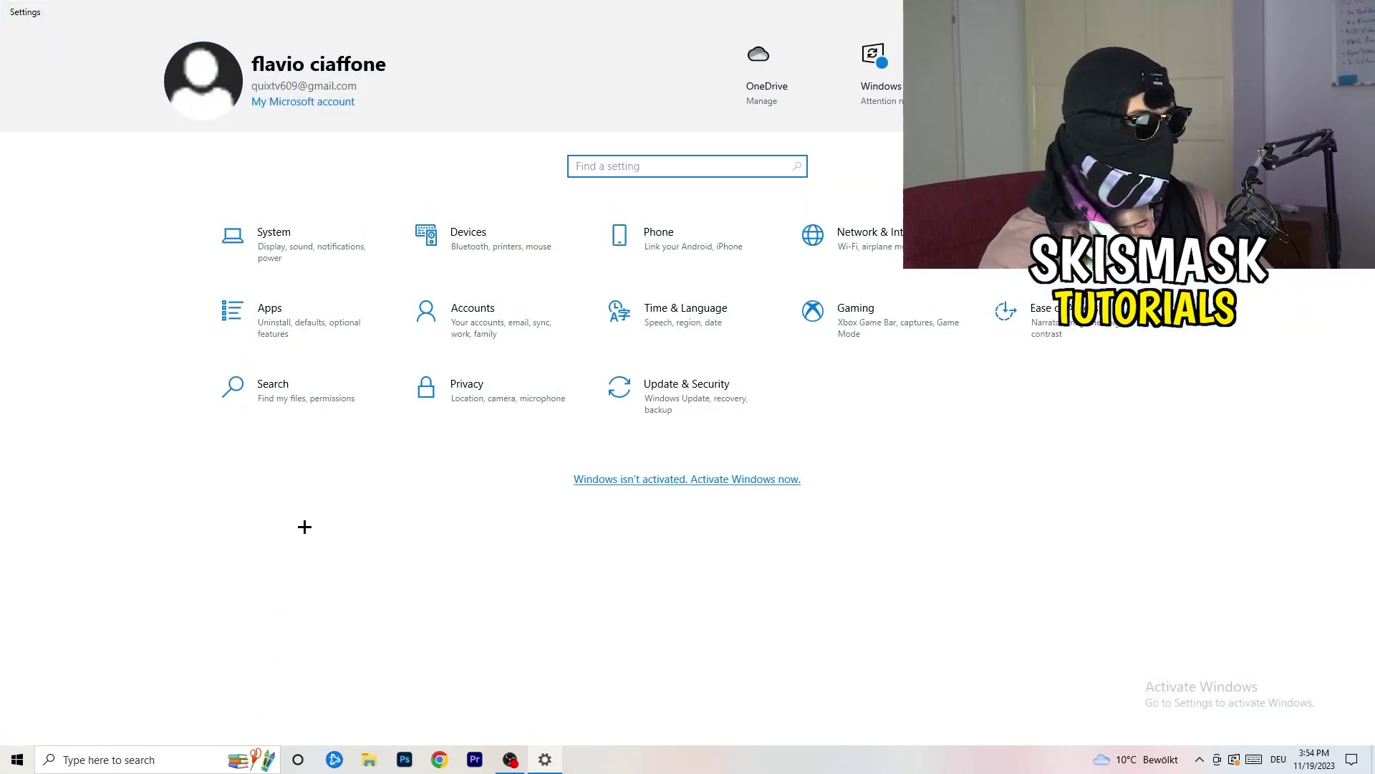
click(831, 317)
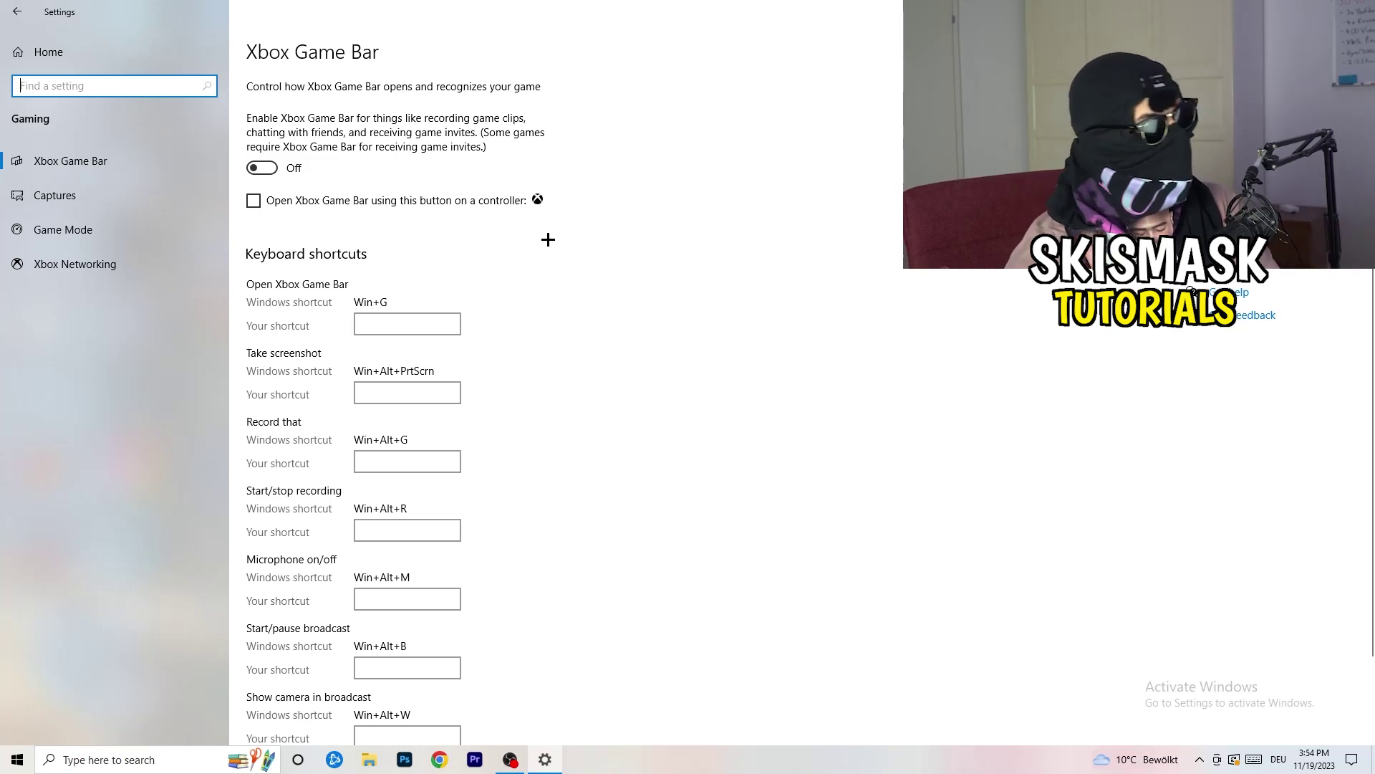
- Review the background recording, audio and video options for captures, and check the Game Mode setting
click(122, 188)
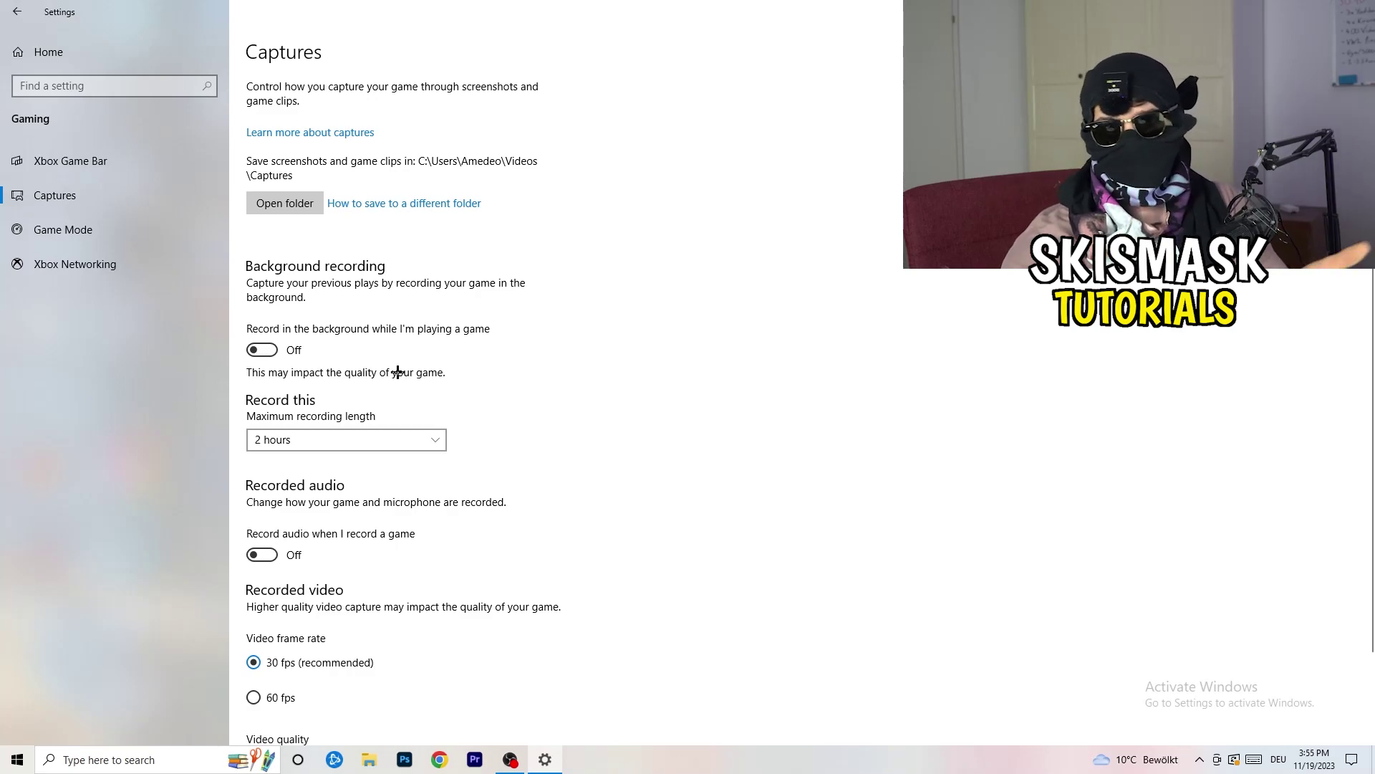
scroll(390, 372, down, 2)
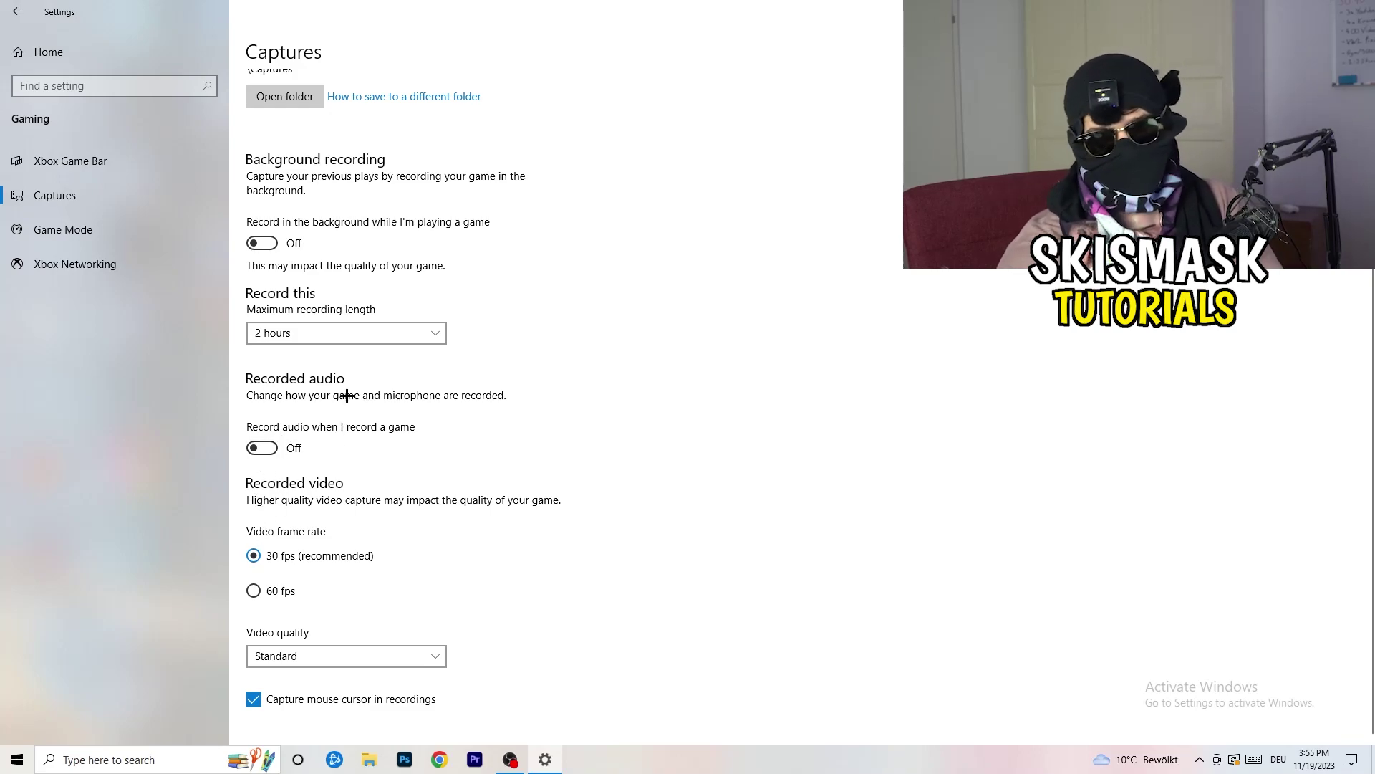
click(63, 229)
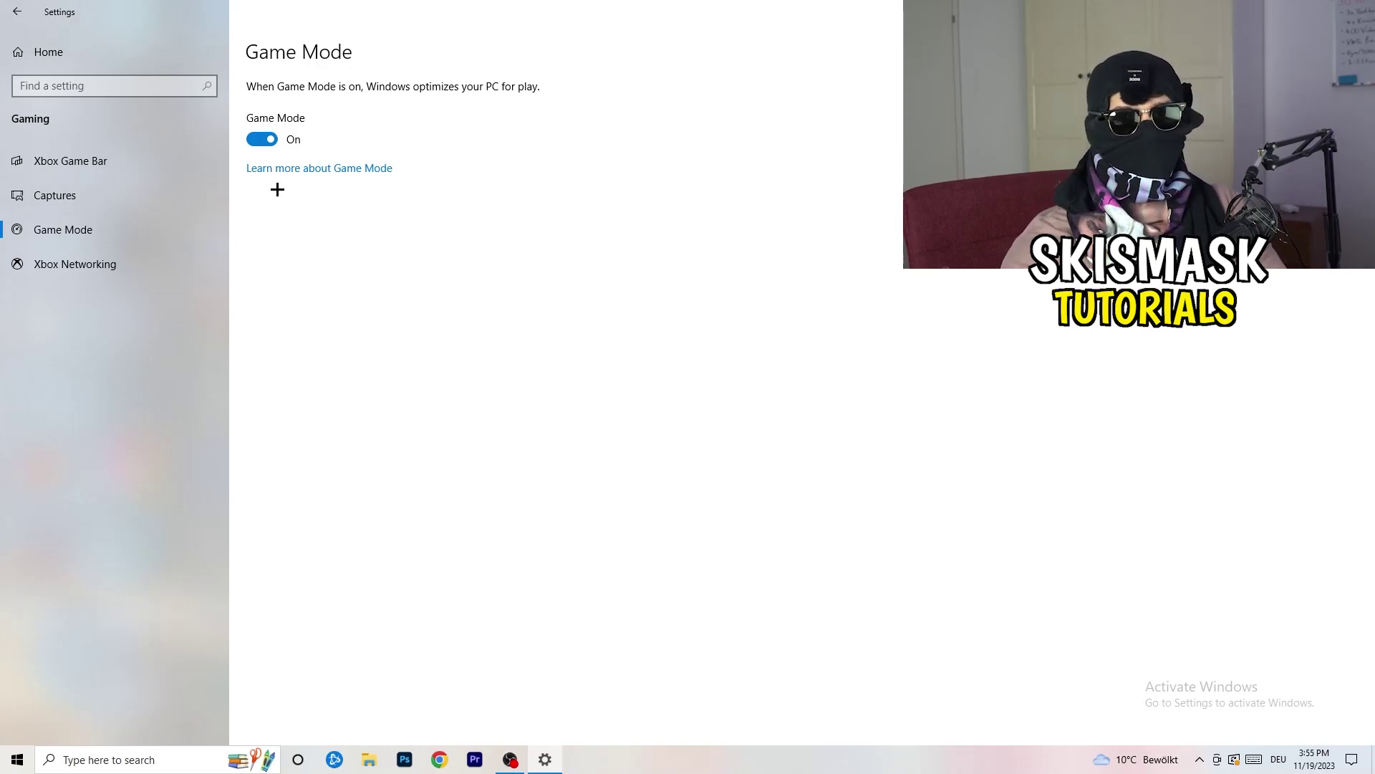
- Check the Windows Update status under Update & Security and restore the Settings window to a smaller size
click(18, 12)
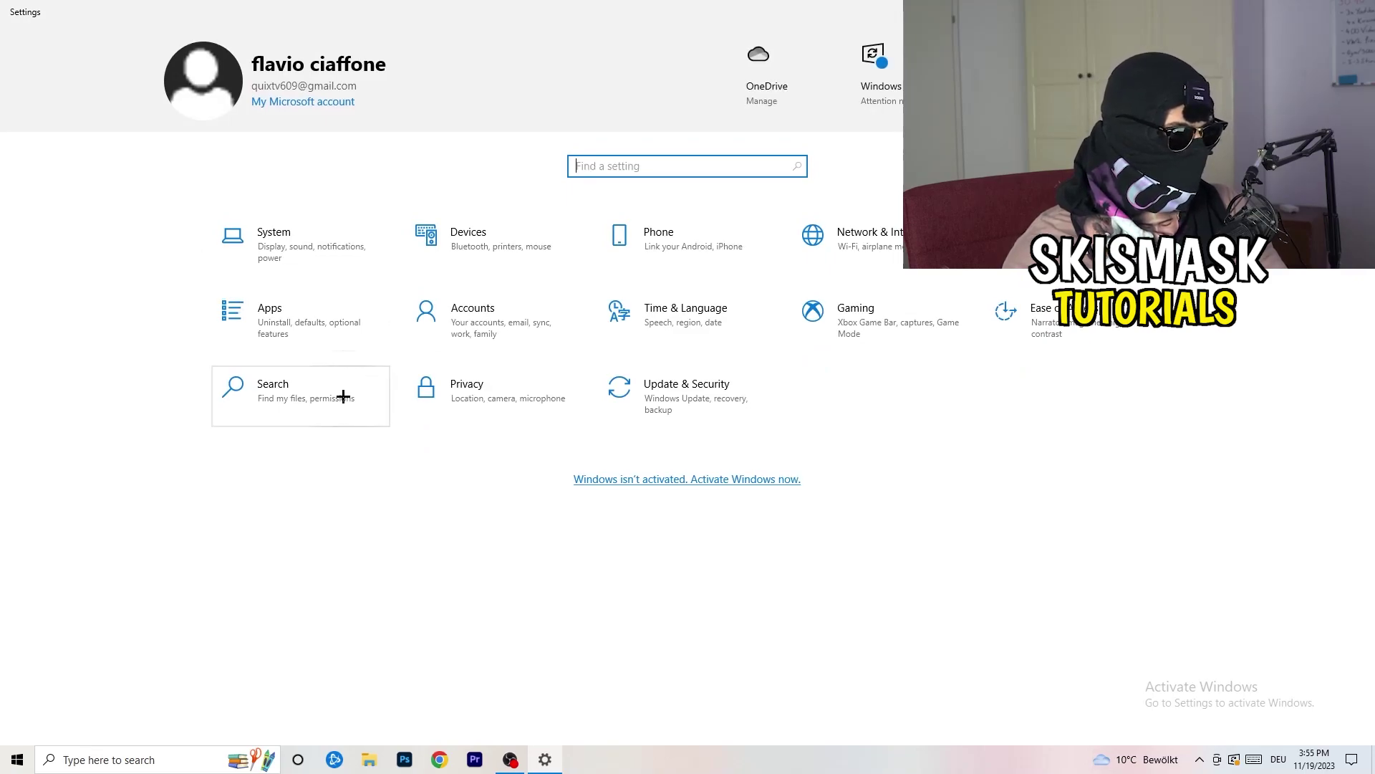
click(719, 414)
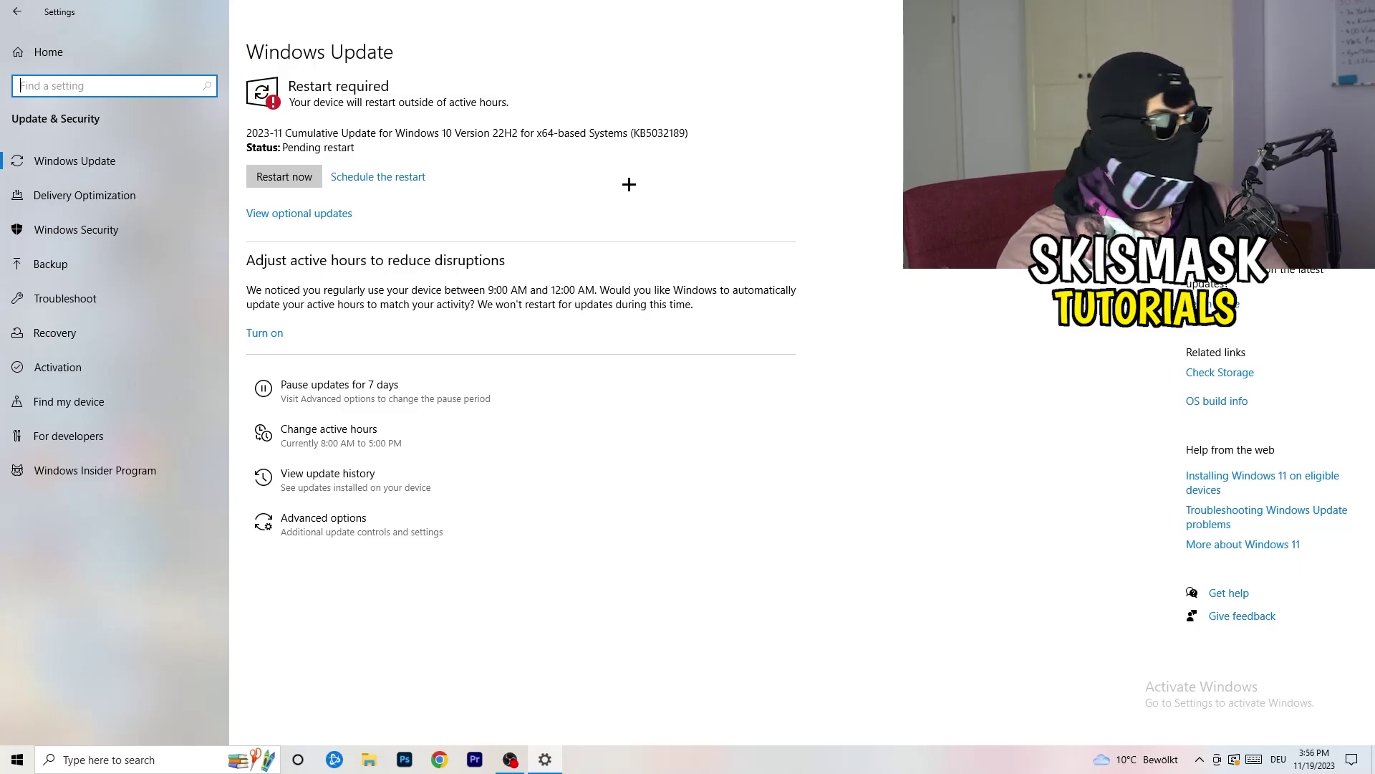
key(super+Down)
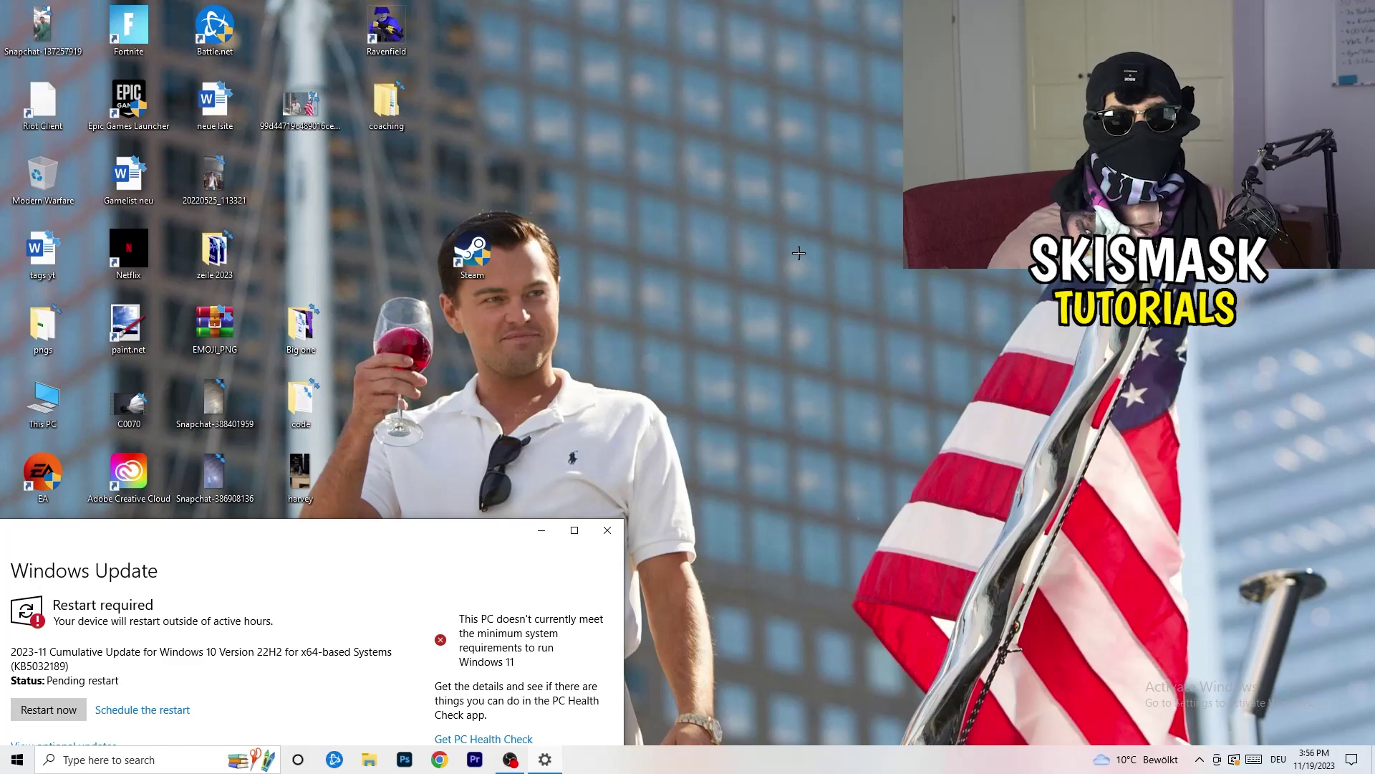
- Maximize the Settings window and open the Display page of the System settings
click(573, 530)
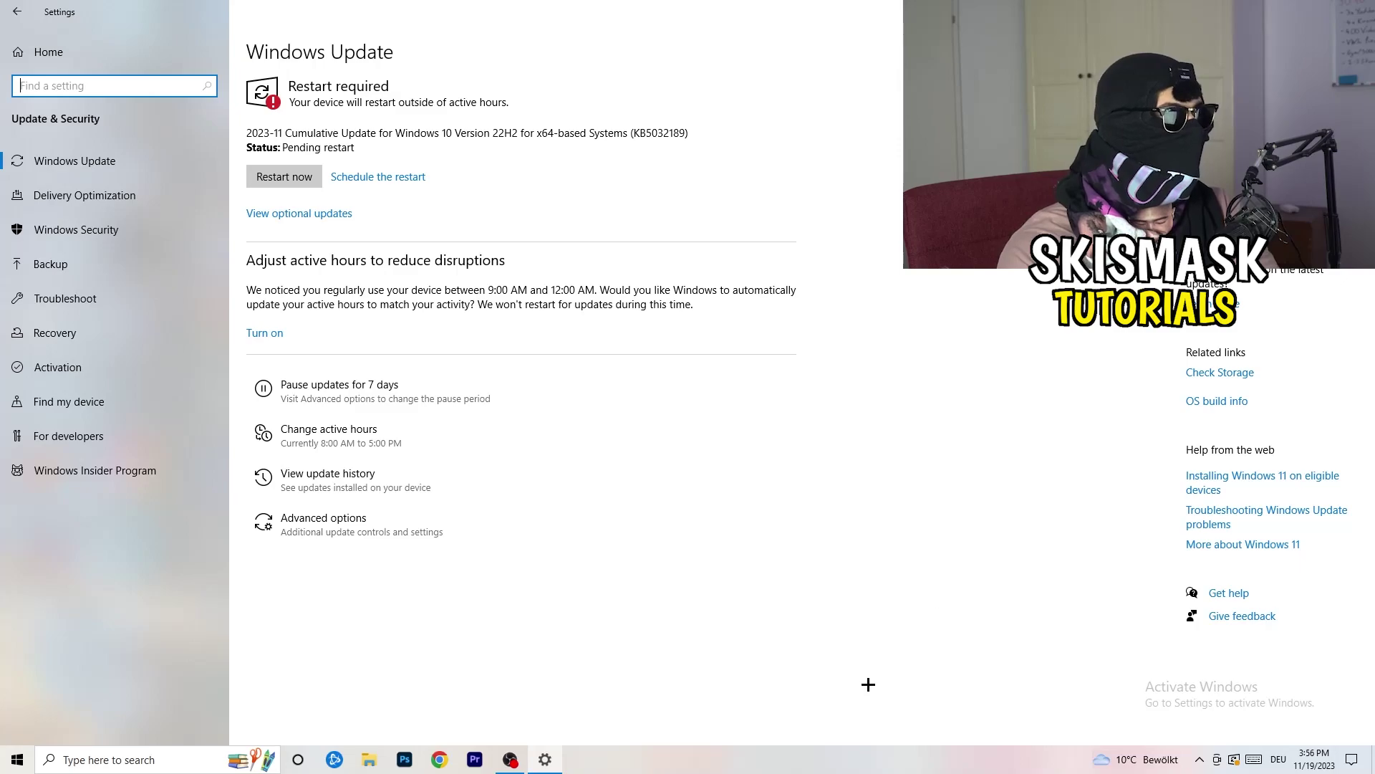
click(17, 12)
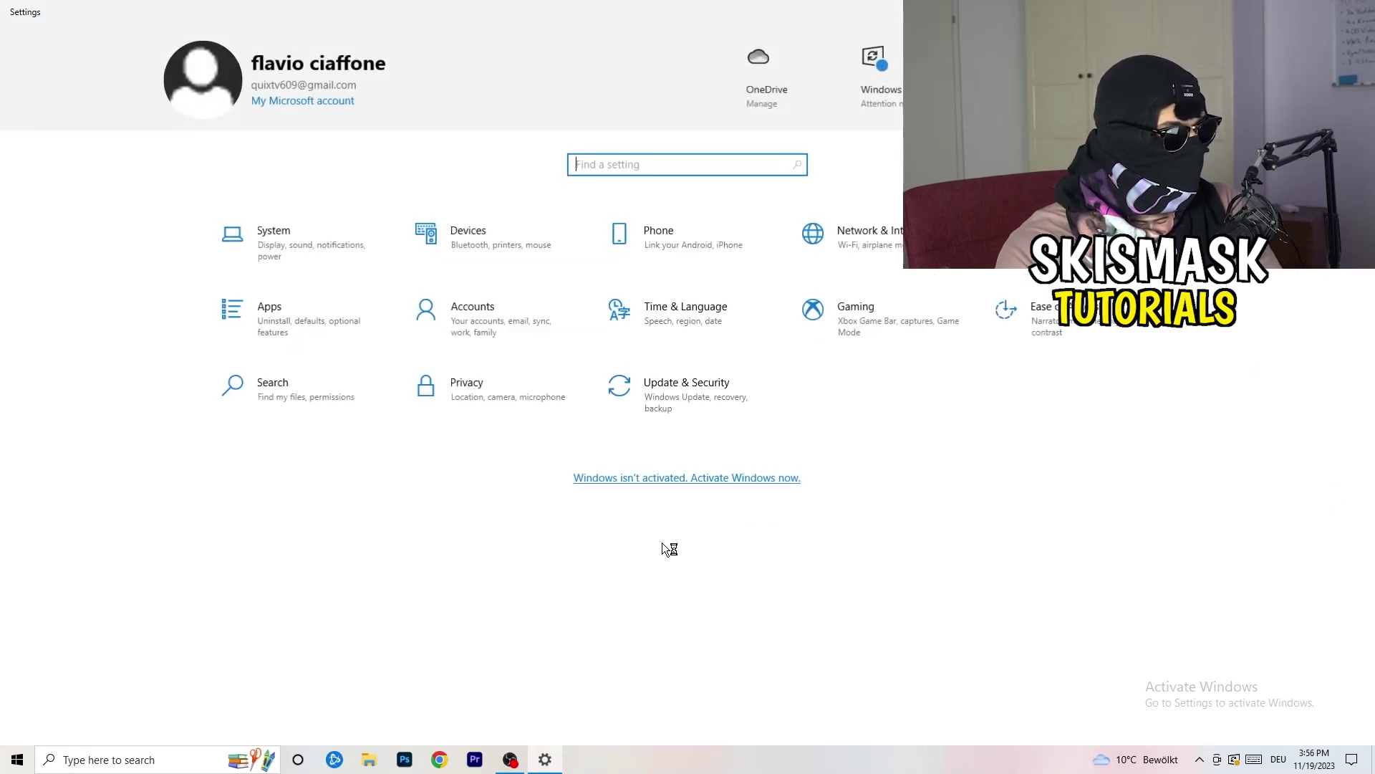
click(287, 240)
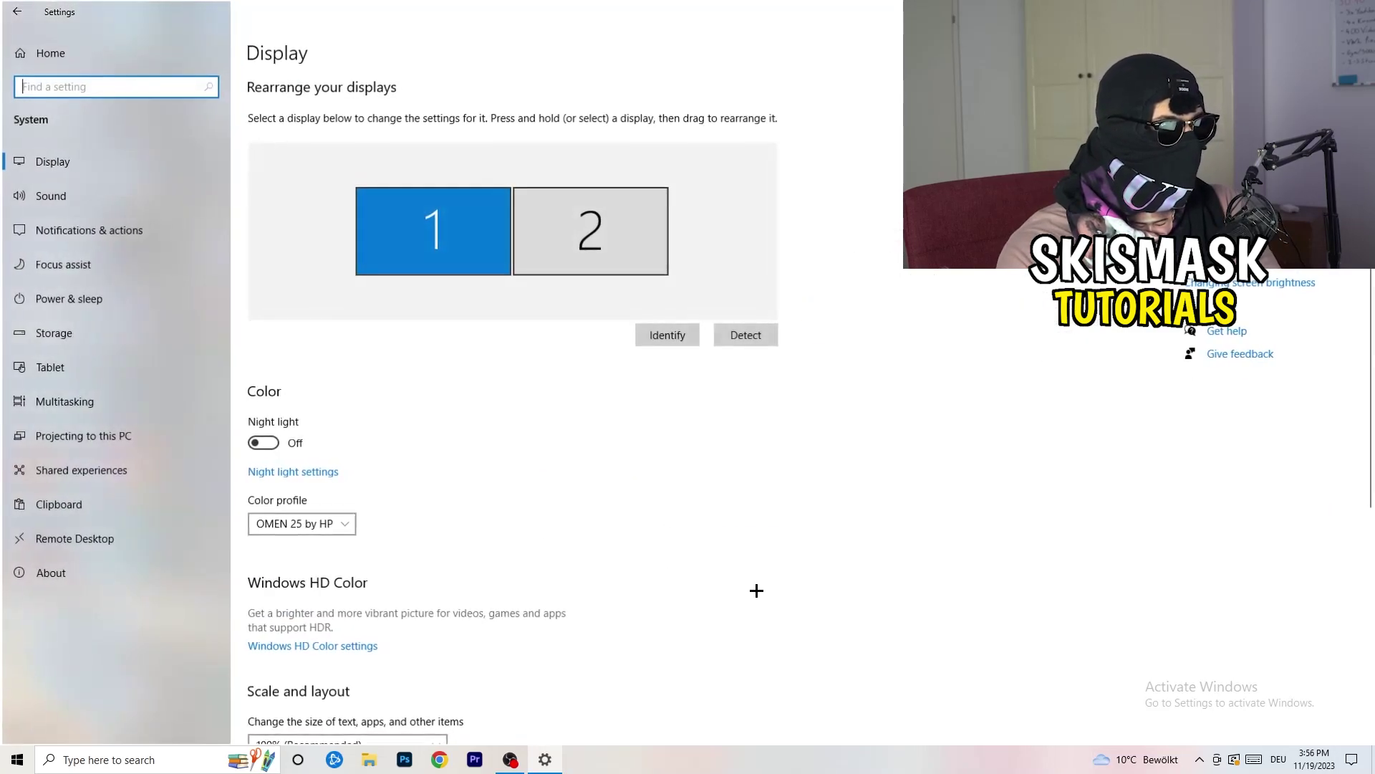
click(330, 96)
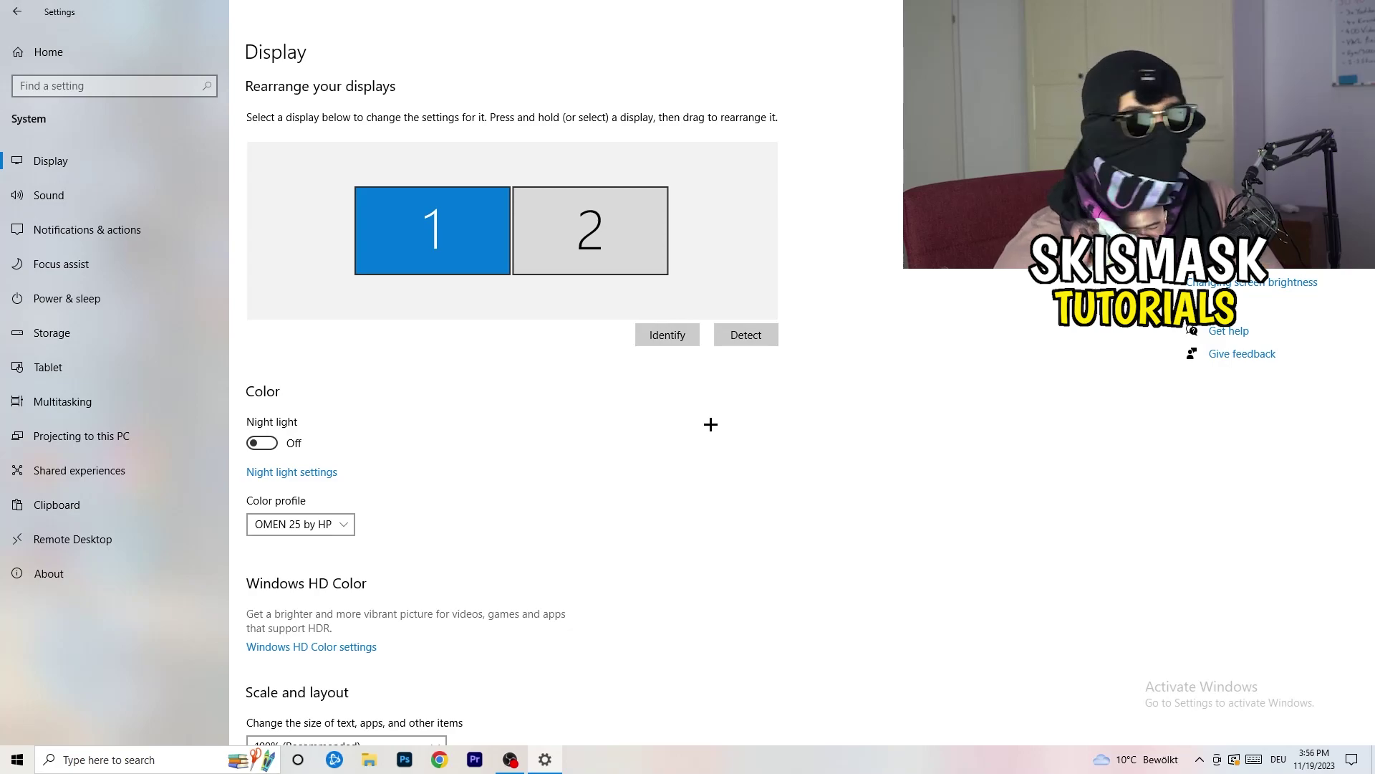
- Check the Scale and layout section and the available display resolution options for display 1 without changing the resolution
scroll(538, 361, down, 5)
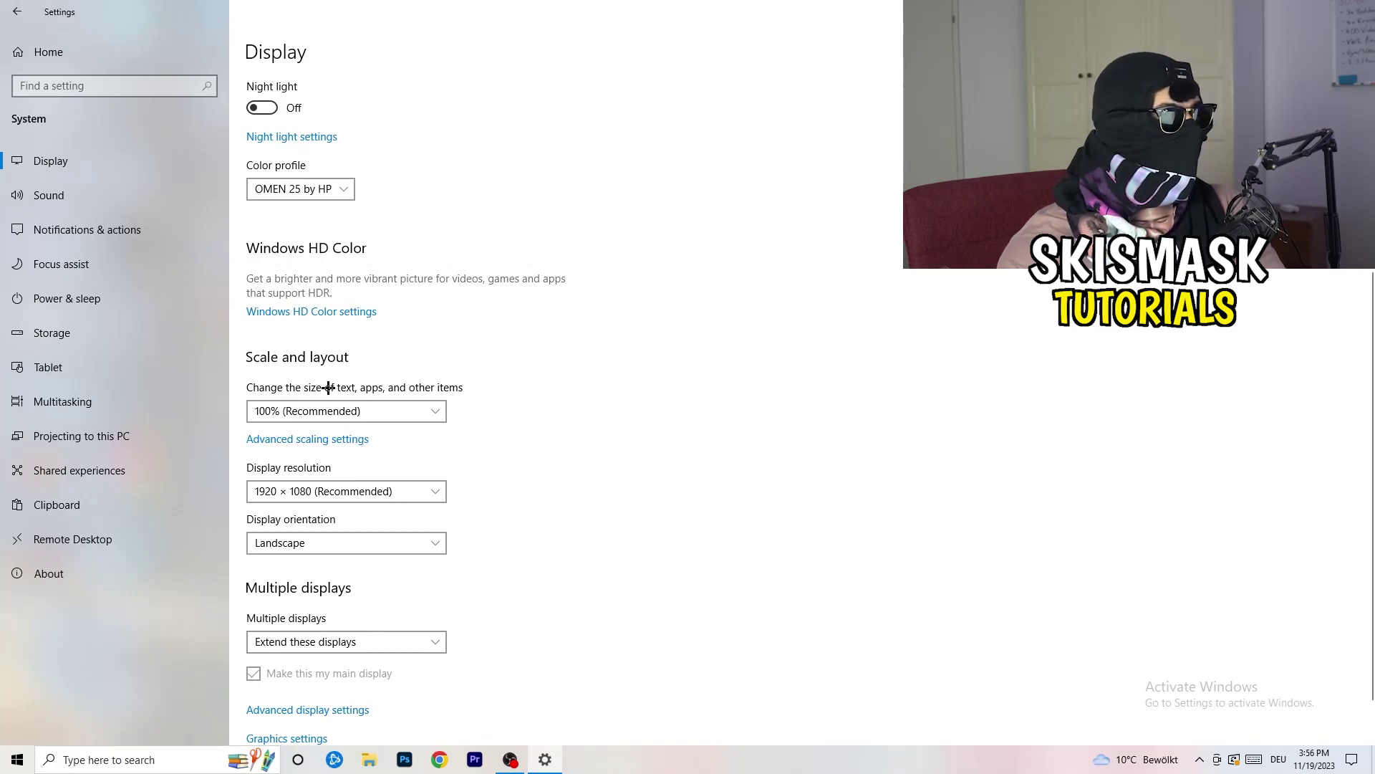
scroll(333, 388, down, 1)
click(372, 440)
click(672, 387)
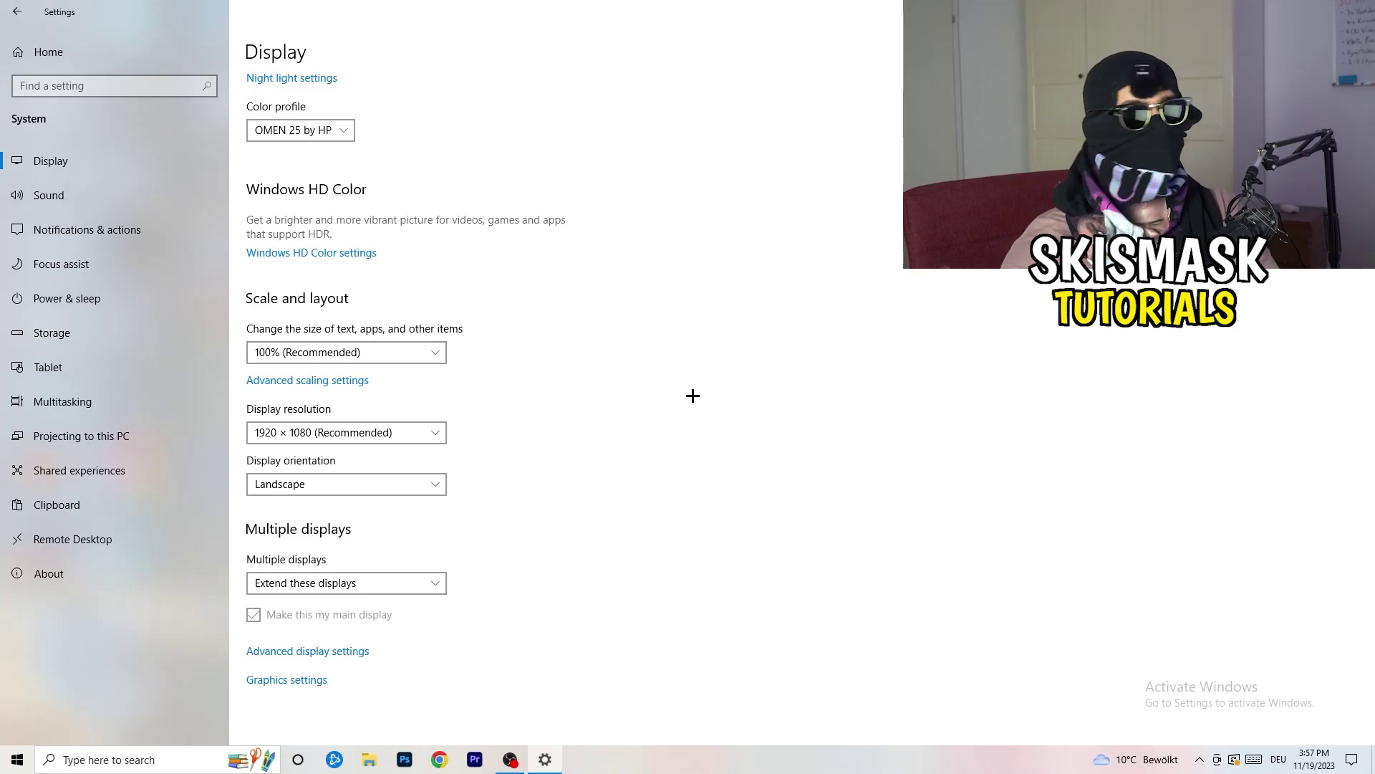
- Review the preferred and additional power plans from the Power & sleep settings, and close Power Options
click(92, 300)
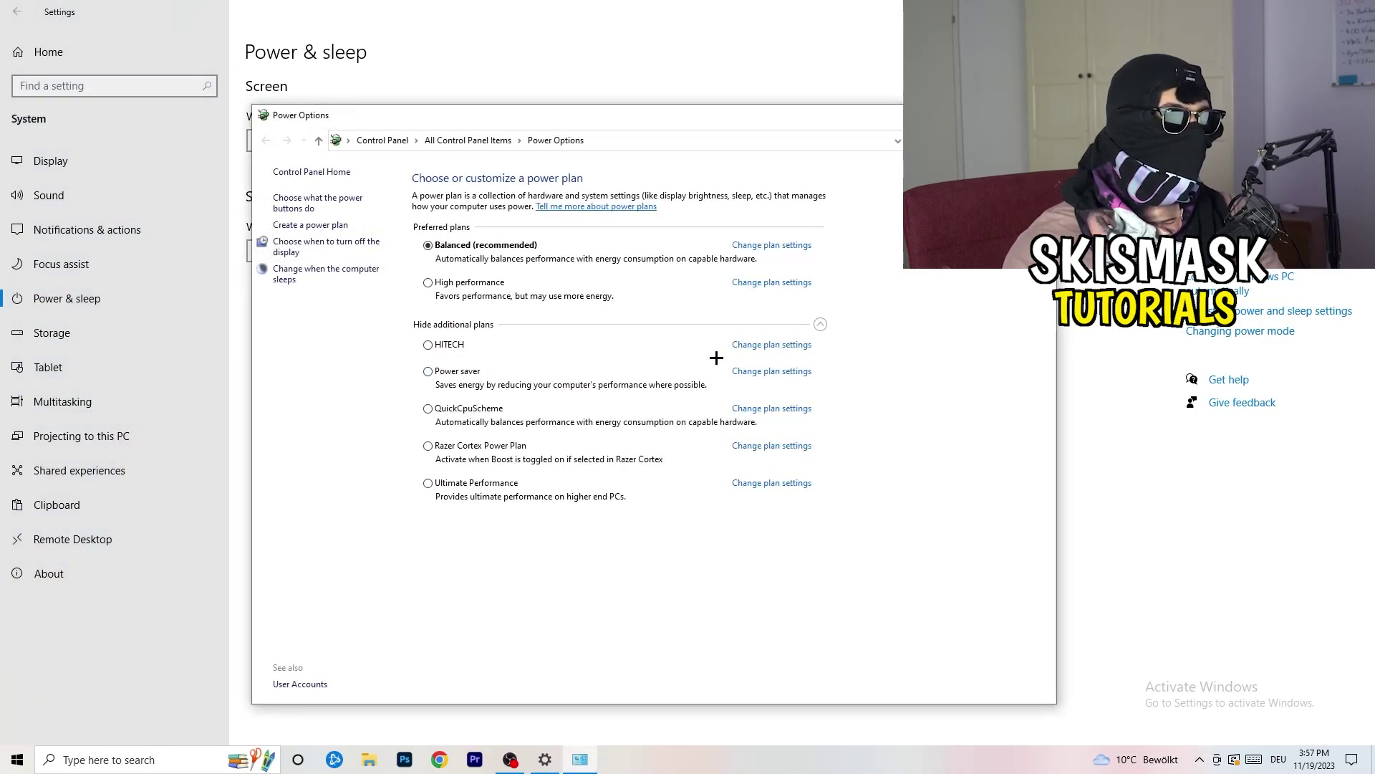
click(821, 325)
click(822, 325)
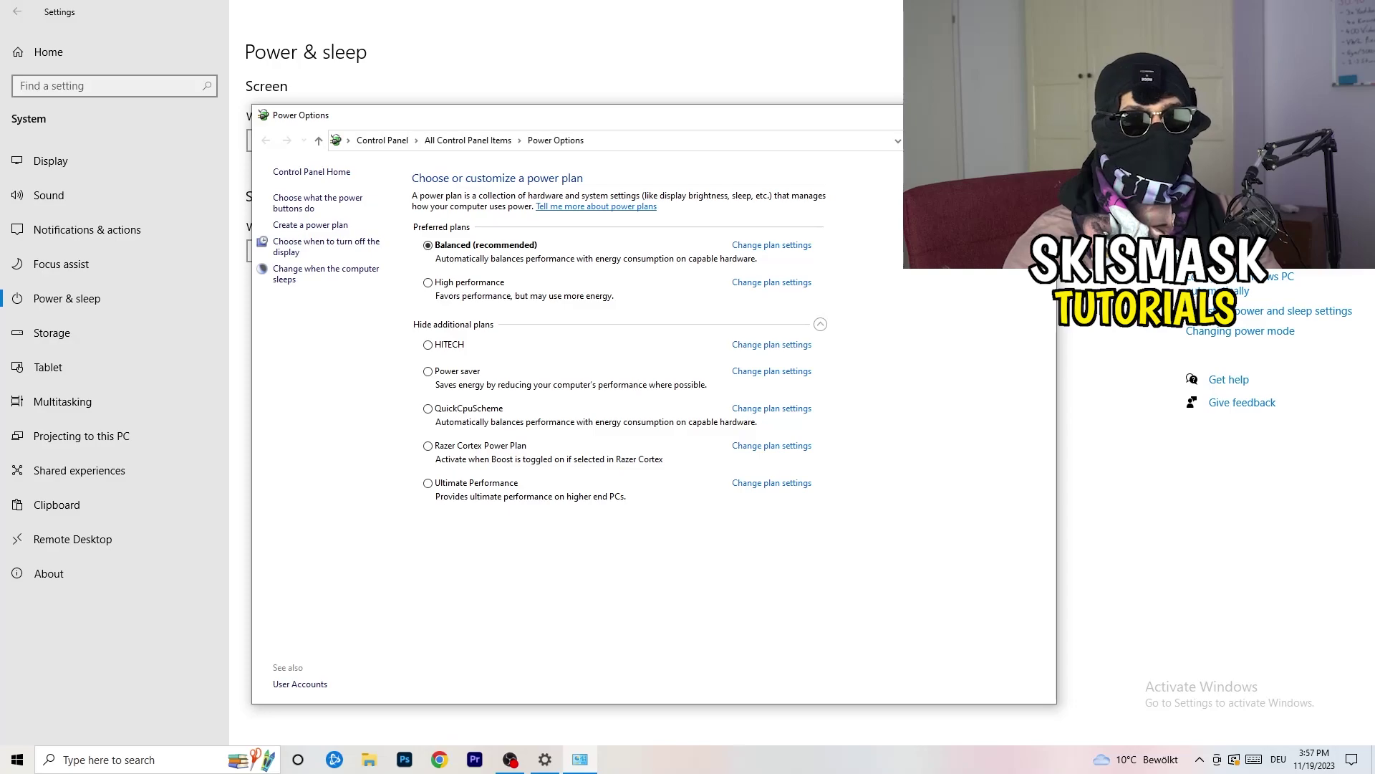
click(1040, 115)
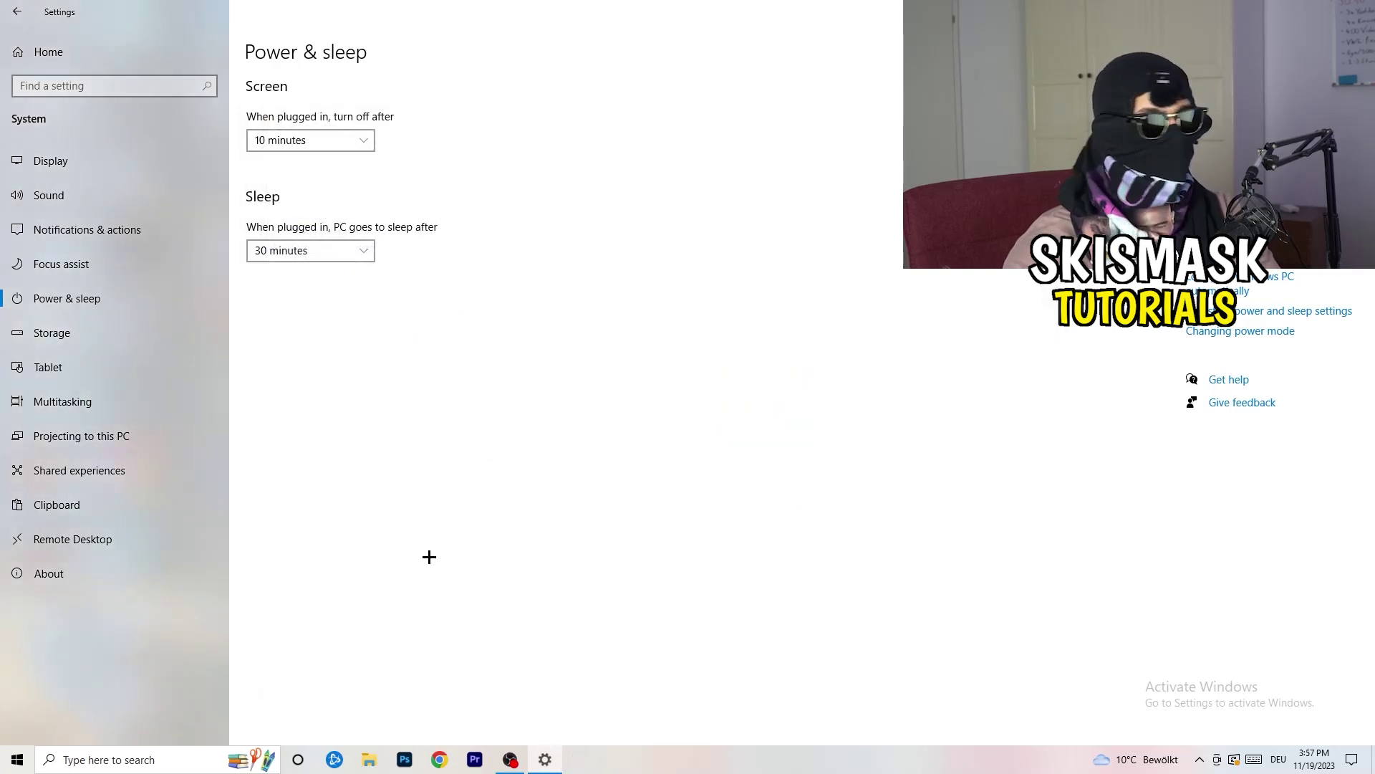
- Review the Storage Sense schedule and temporary file cleanup options in the Storage settings, and close Settings
click(84, 334)
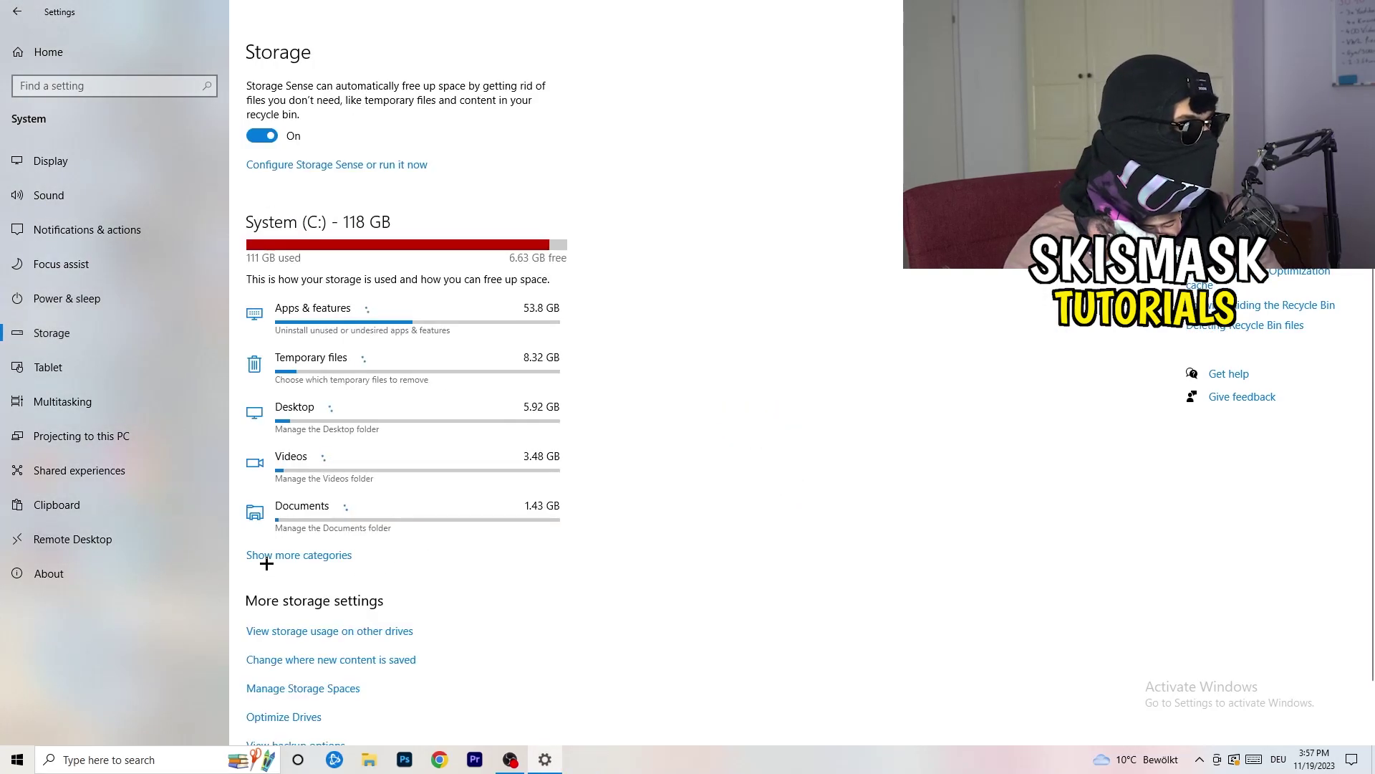
click(307, 170)
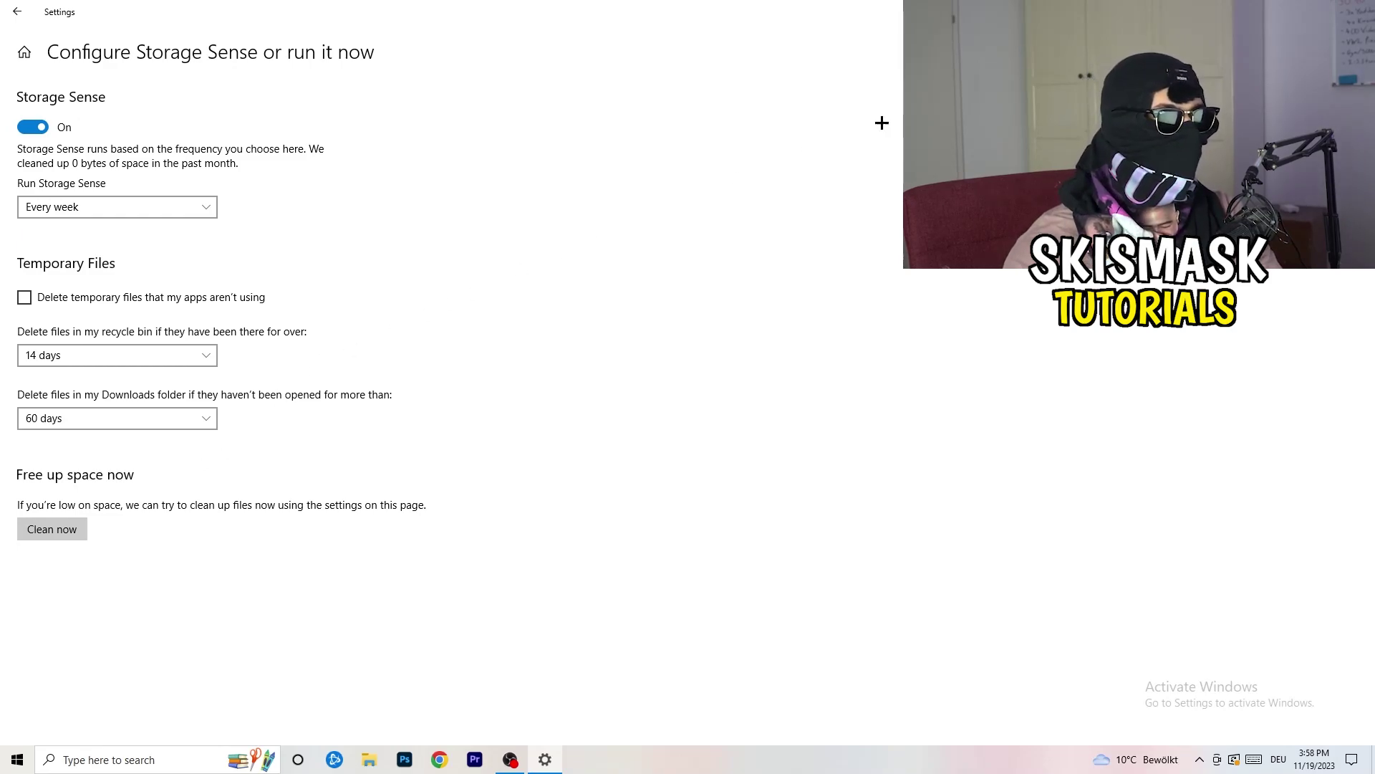
key(alt+F4)
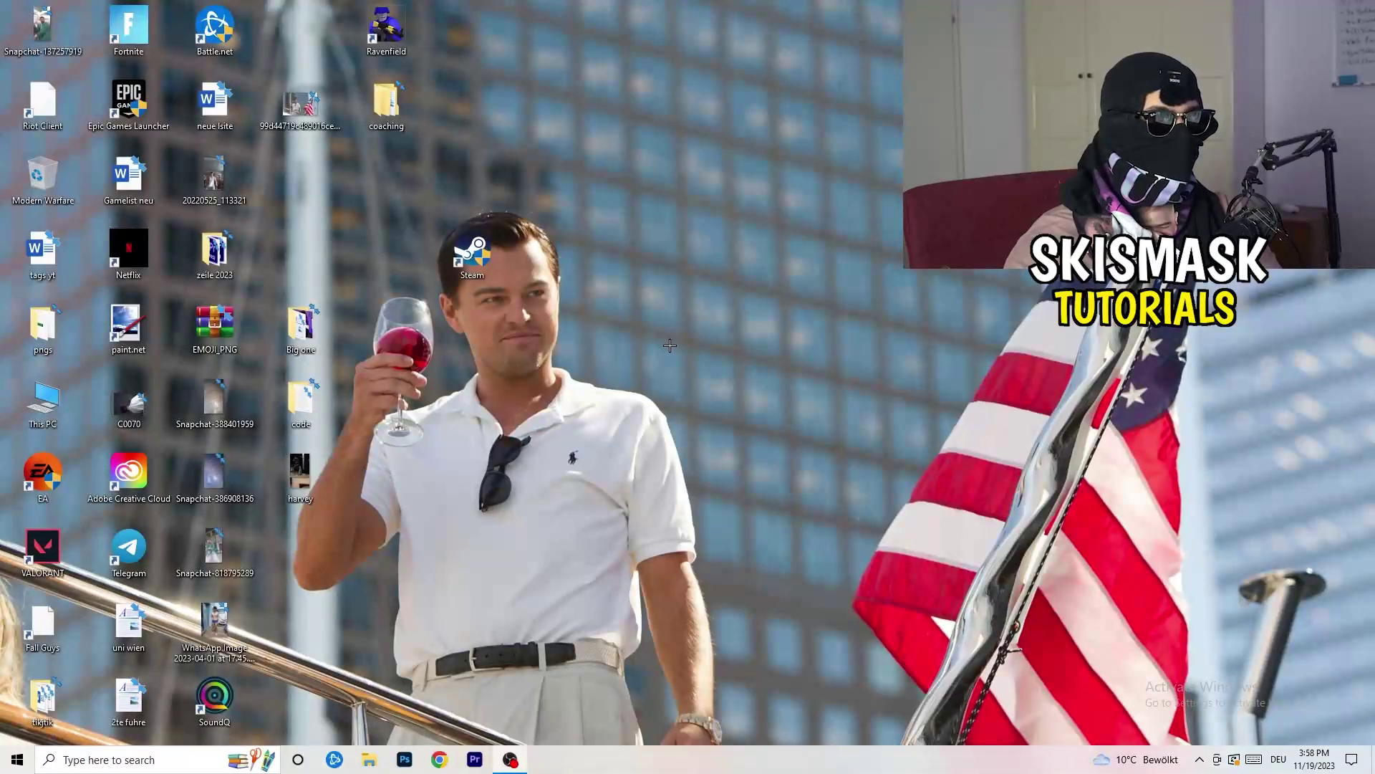